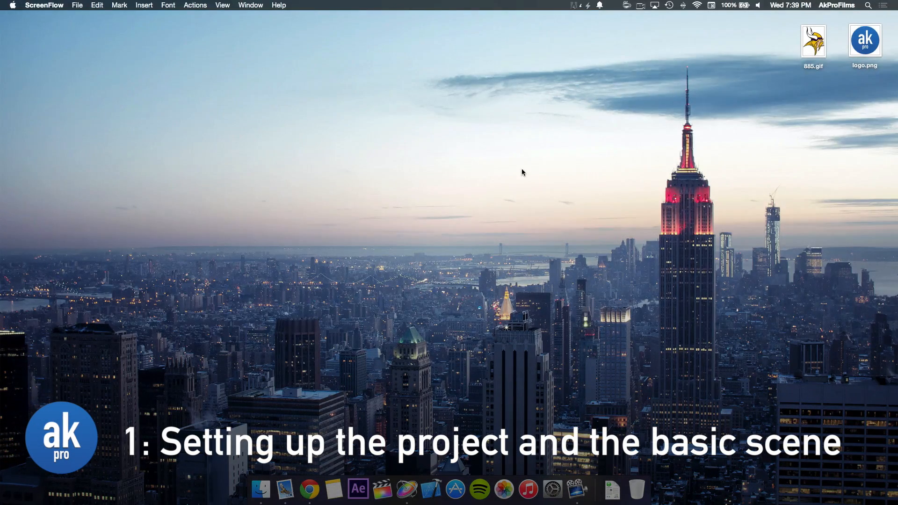
Step: Launch Motion and check which version is installed
left_click(407, 490)
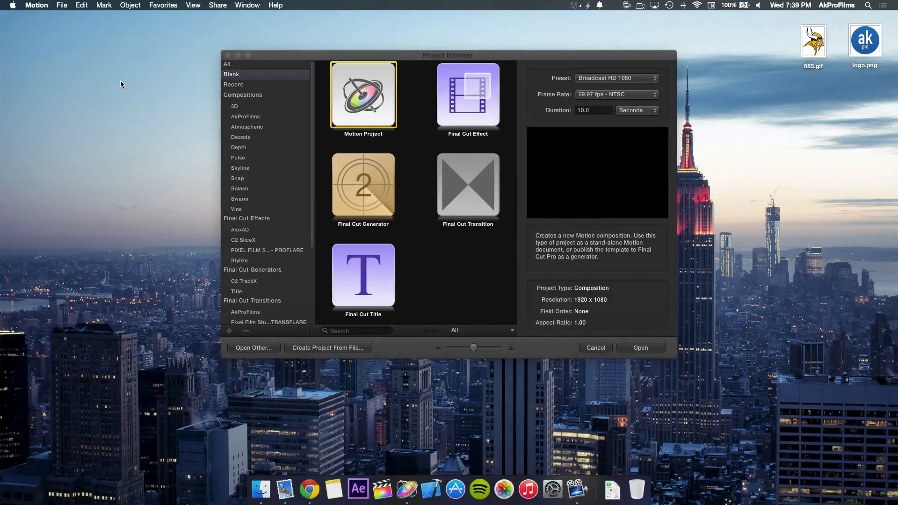
left_click(62, 5)
left_click(49, 16)
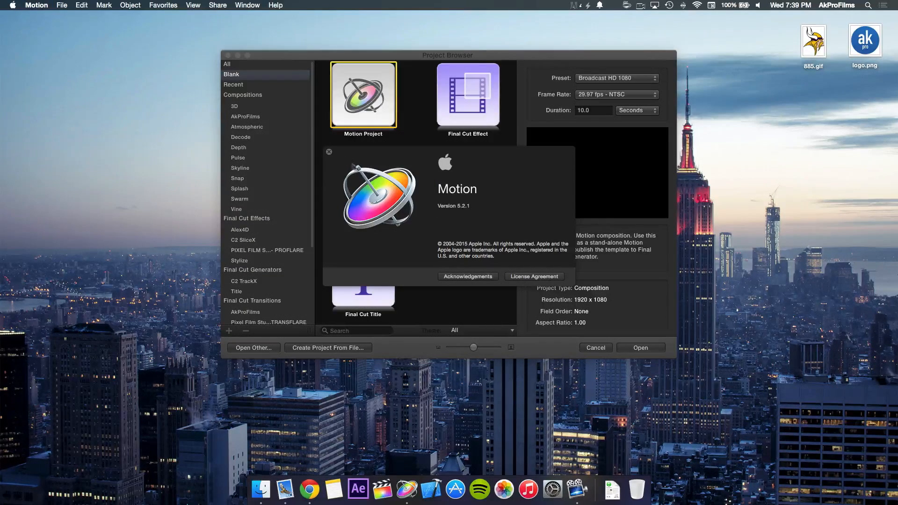
left_click(329, 152)
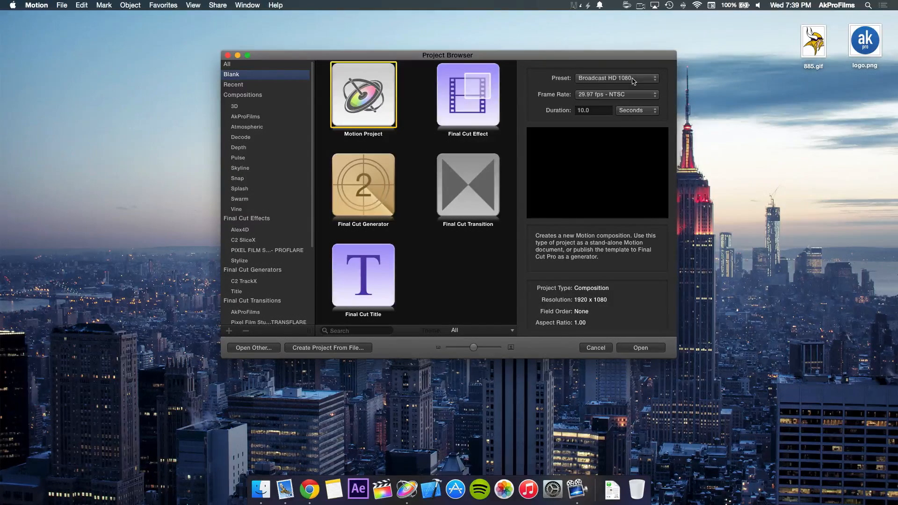
Step: Create a blank Motion project using the Broadcast HD 1080 preset, at 30 fps and 10 seconds long
left_click(598, 95)
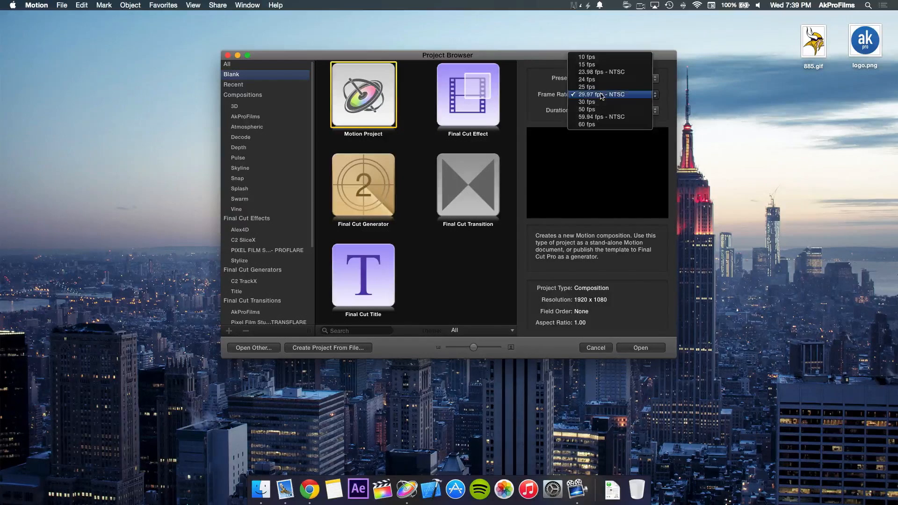
left_click(600, 103)
left_click_drag(599, 110, 572, 111)
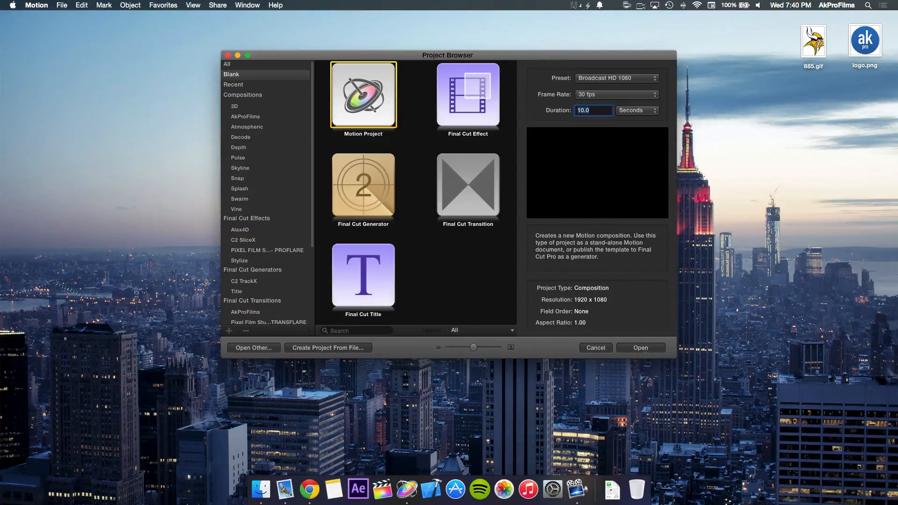
left_click(653, 348)
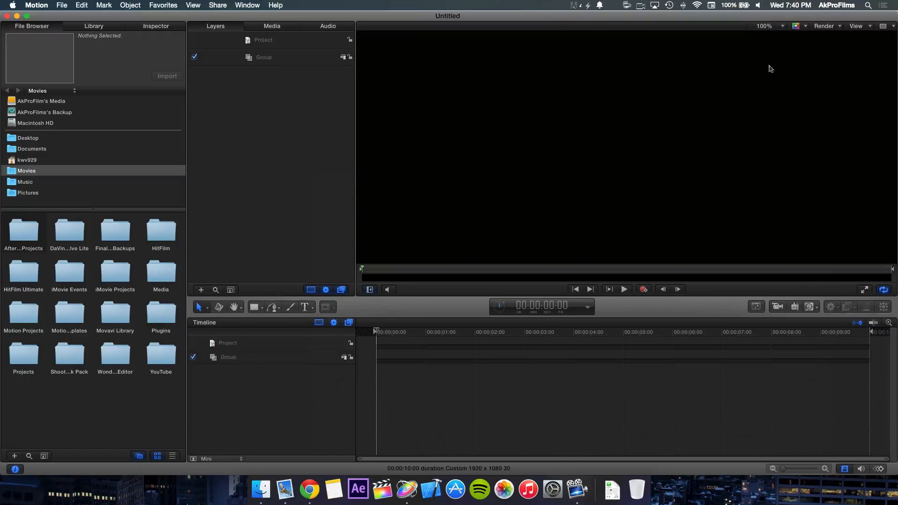
Step: Fit the canvas to its window, and set the canvas zoom level to 25%
left_click(783, 27)
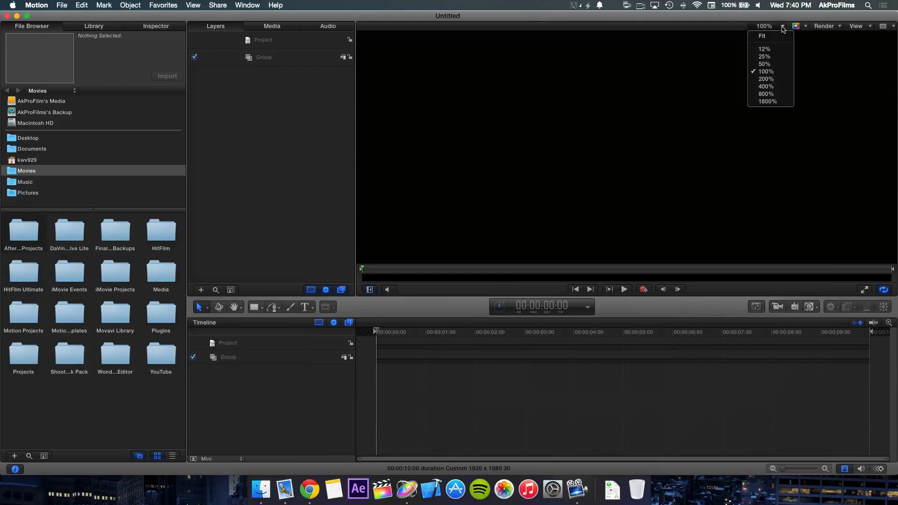
left_click(776, 37)
left_click(782, 26)
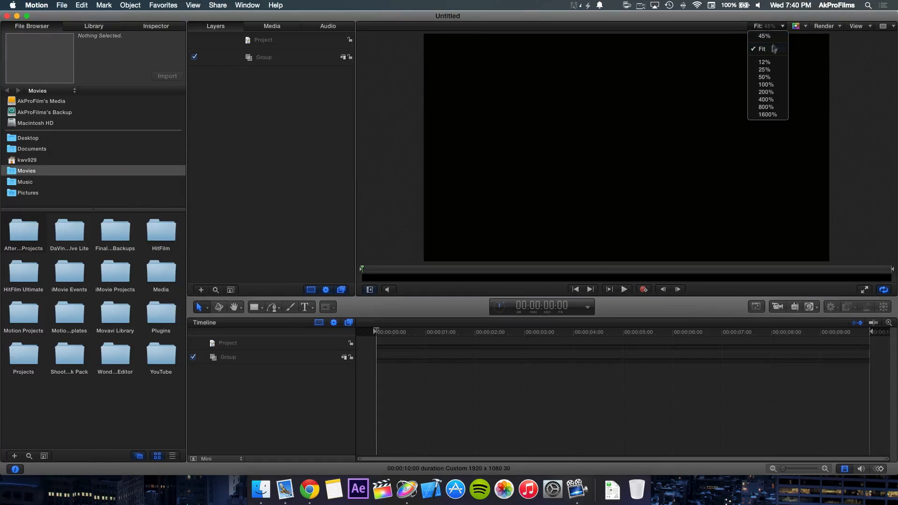
left_click(775, 69)
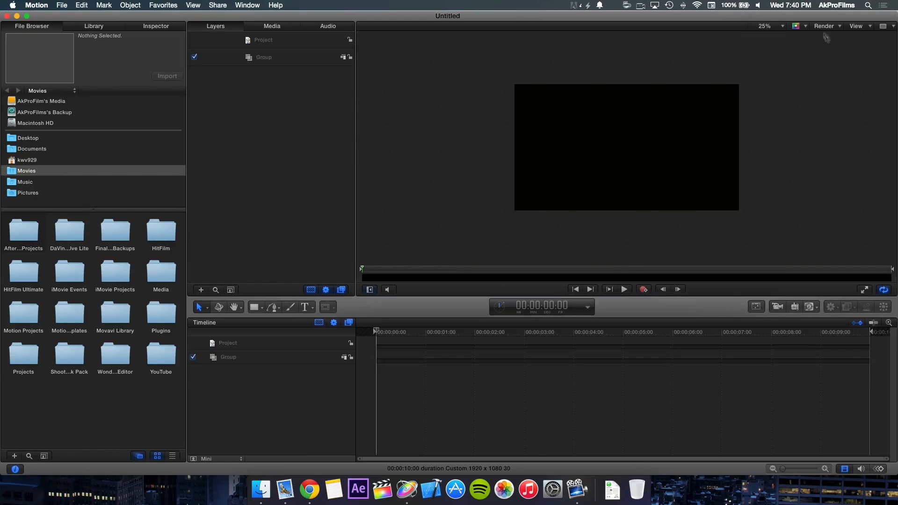
Step: Split the canvas into two side-by-side viewports and set the second viewport's zoom level to 25%
left_click(885, 28)
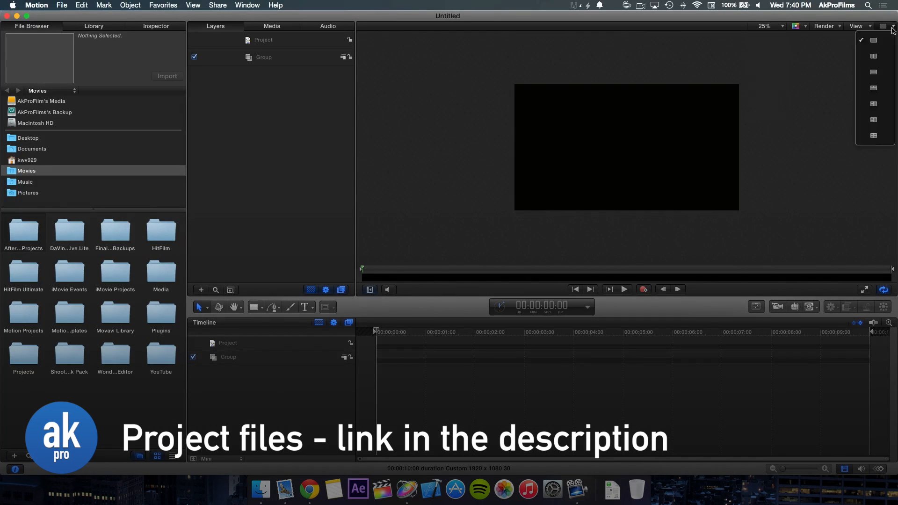
left_click(881, 55)
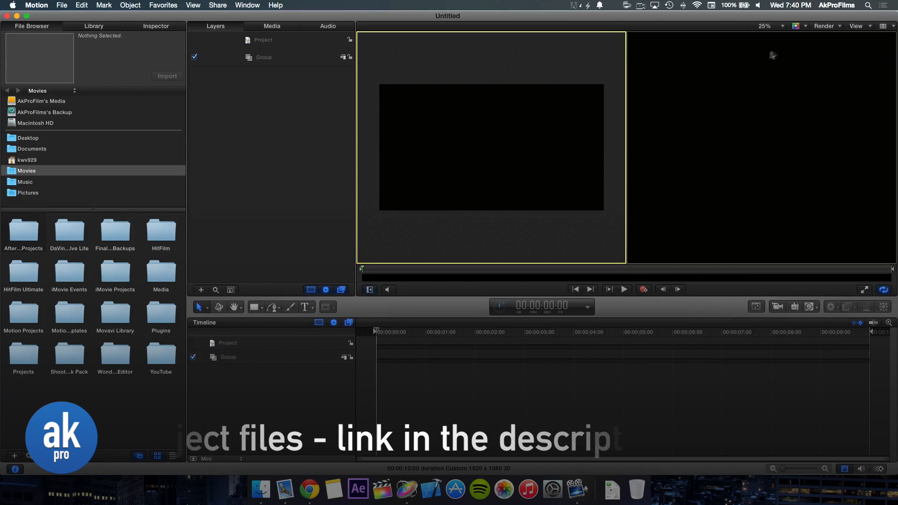
left_click(772, 26)
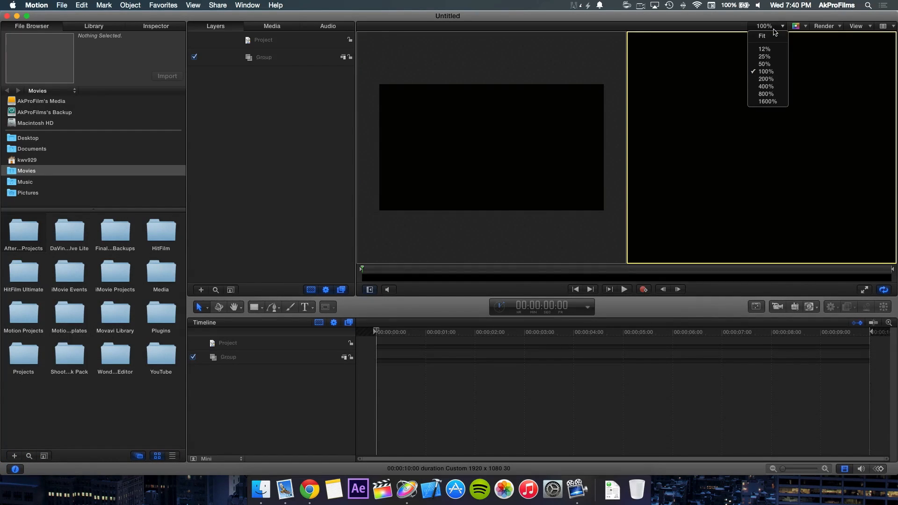
left_click(765, 57)
left_click(533, 67)
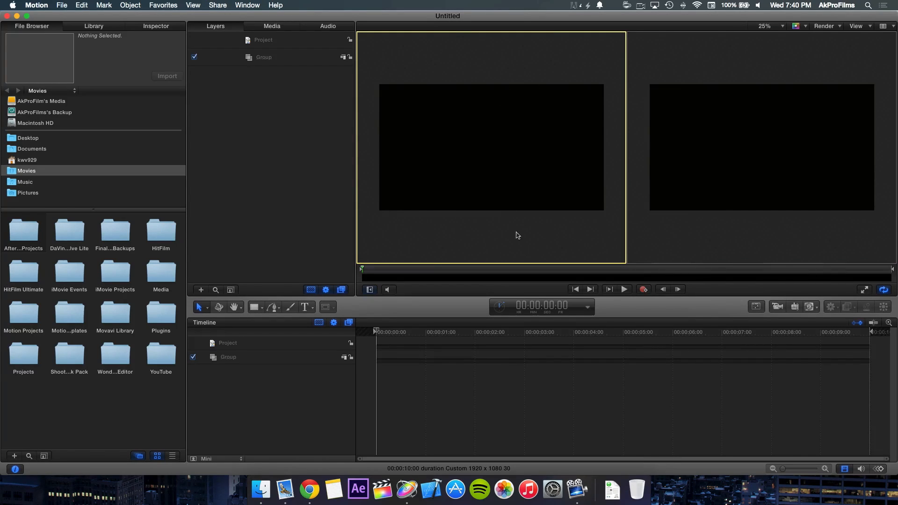
Step: Add a camera to the project and keep the first viewport on the Active Camera view
left_click(777, 307)
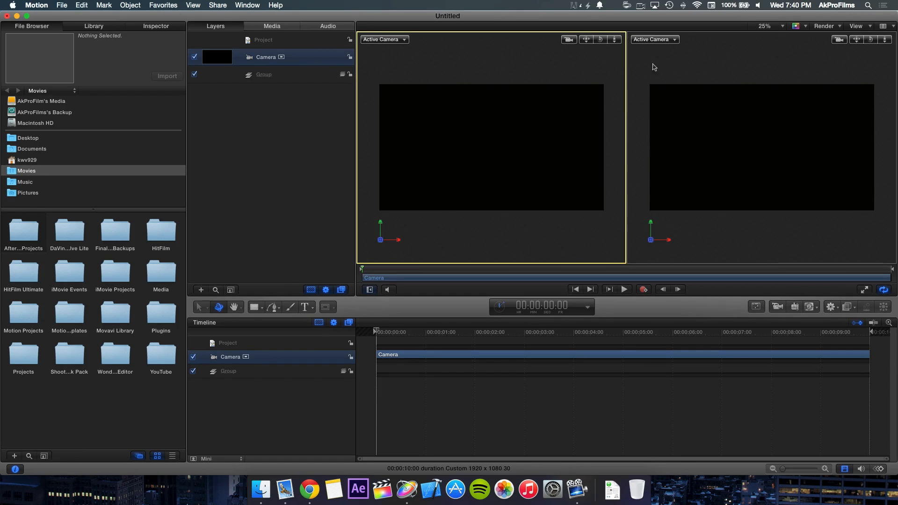
left_click(655, 68)
left_click(549, 73)
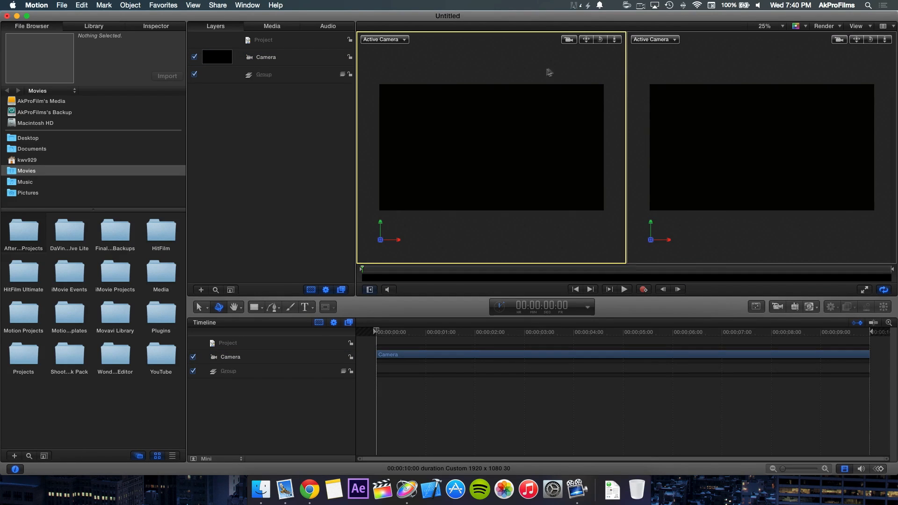
left_click(404, 41)
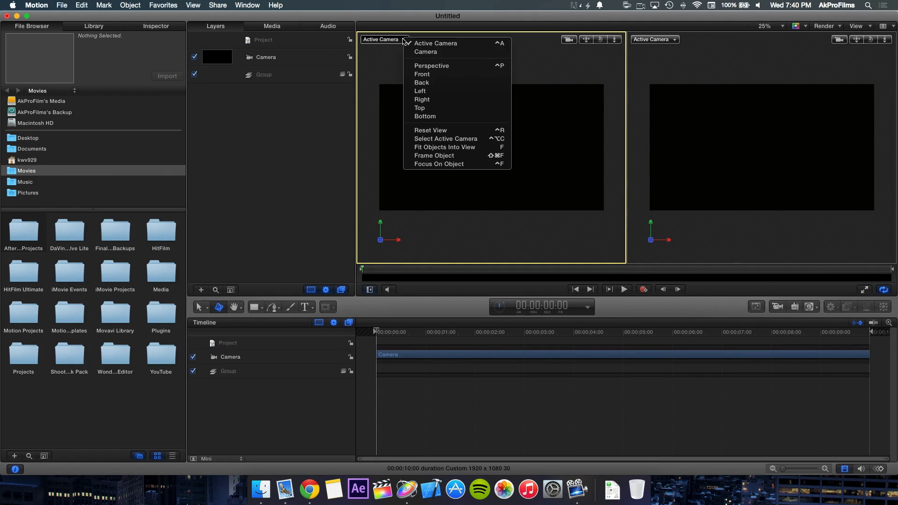
left_click(434, 41)
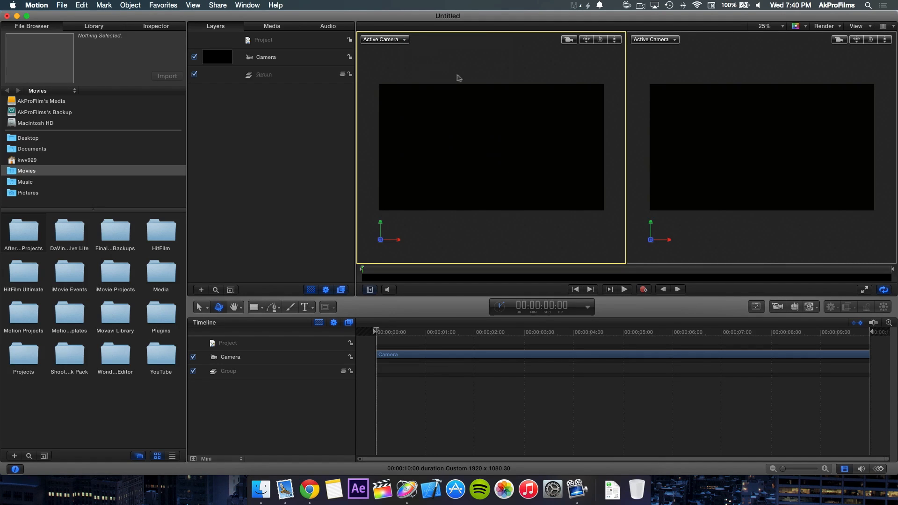
Step: Switch the second viewport to the Perspective view so the scene camera is seen from an angle
left_click(663, 66)
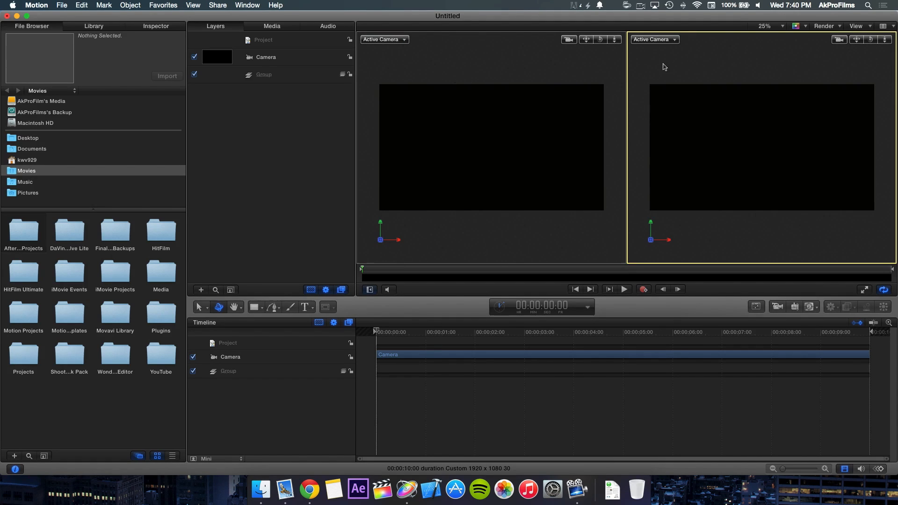
left_click(674, 41)
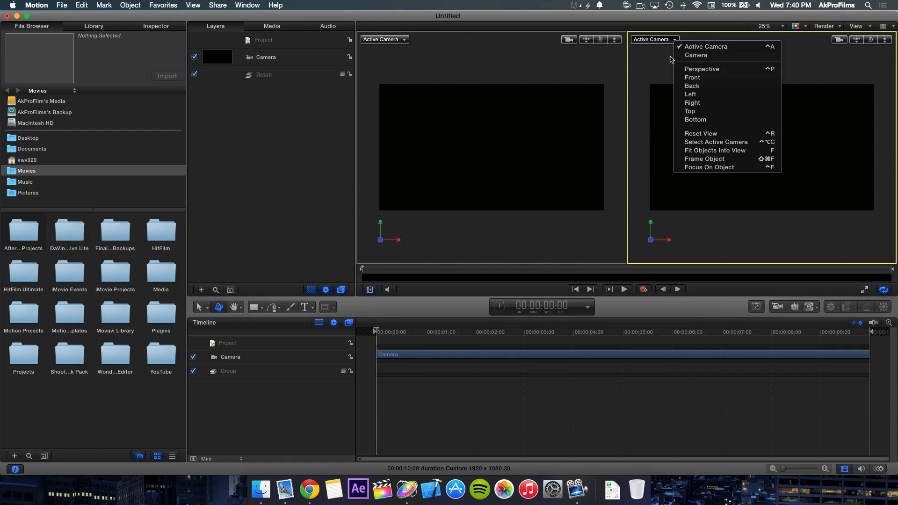
left_click(654, 45)
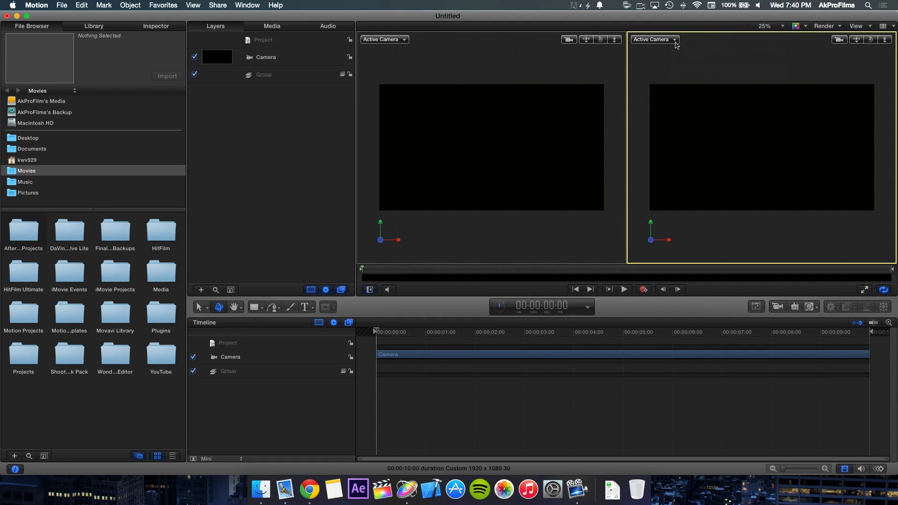
left_click(675, 42)
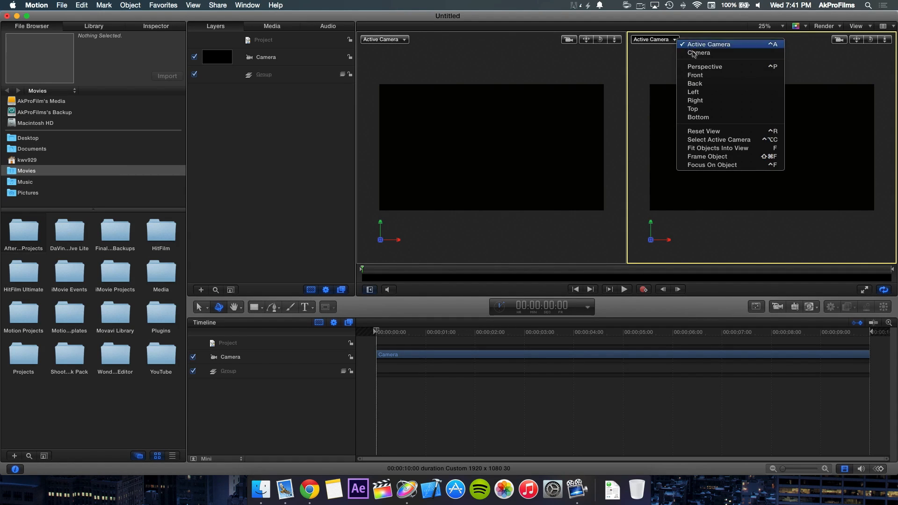
left_click(727, 68)
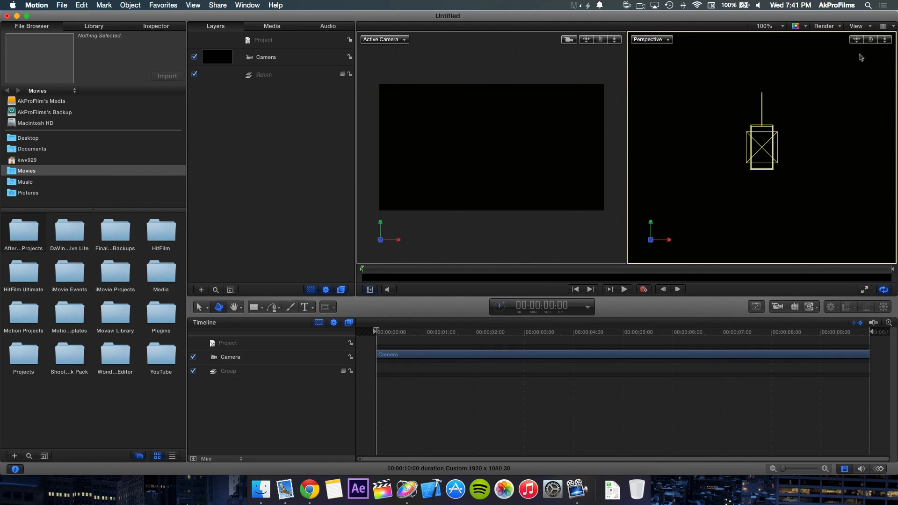
left_click_drag(870, 39, 812, 44)
left_click_drag(872, 42, 866, 107)
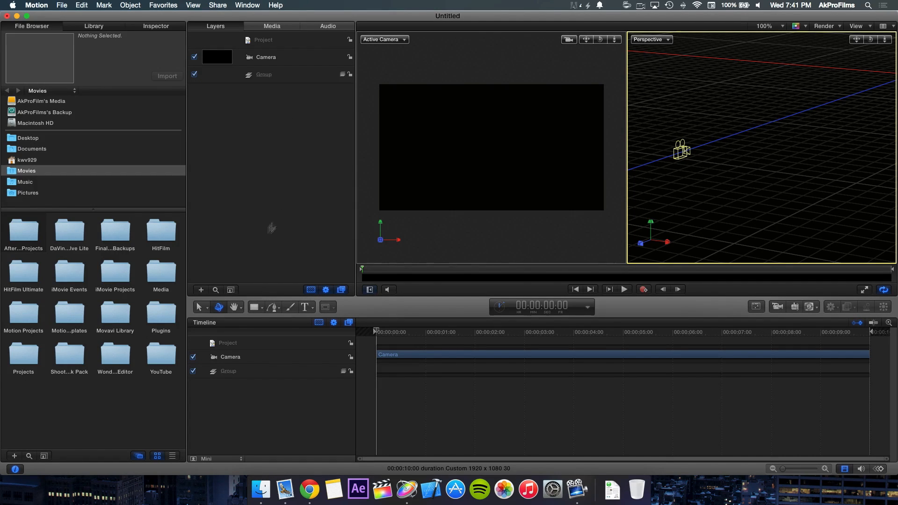
Step: Draw a rectangle slightly larger than the frame in the Active Camera viewport, and rename its group Floor and Wall
left_click(256, 309)
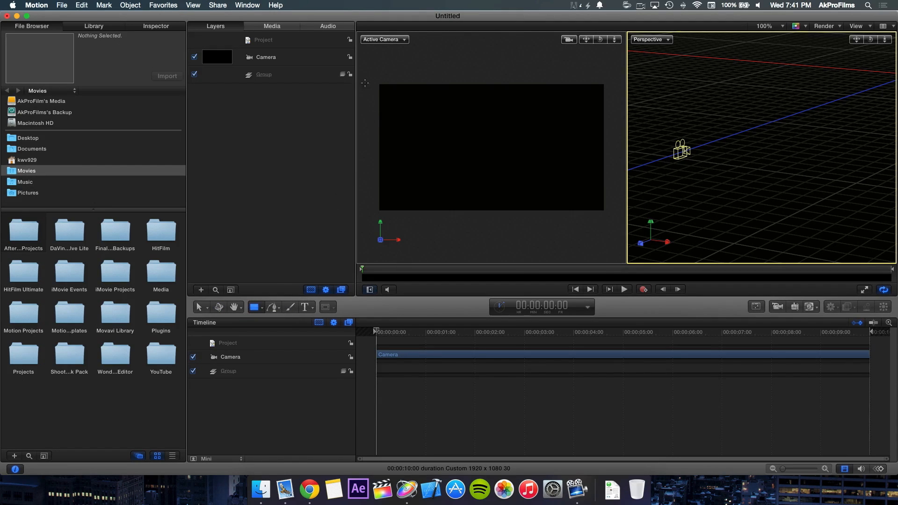
mouse_move(371, 70)
left_mouse_down()
mouse_move(509, 176)
mouse_move(613, 216)
left_mouse_up()
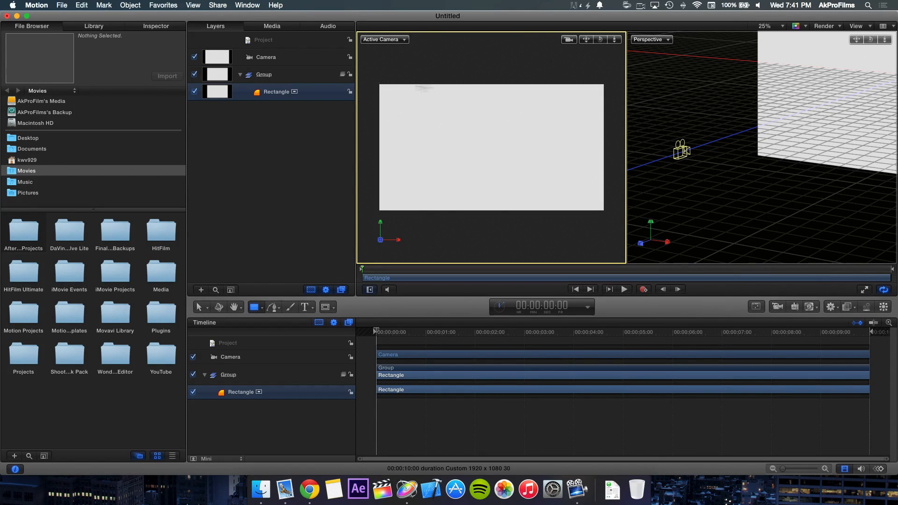
left_click(279, 76)
double_click(293, 78)
type("Floor")
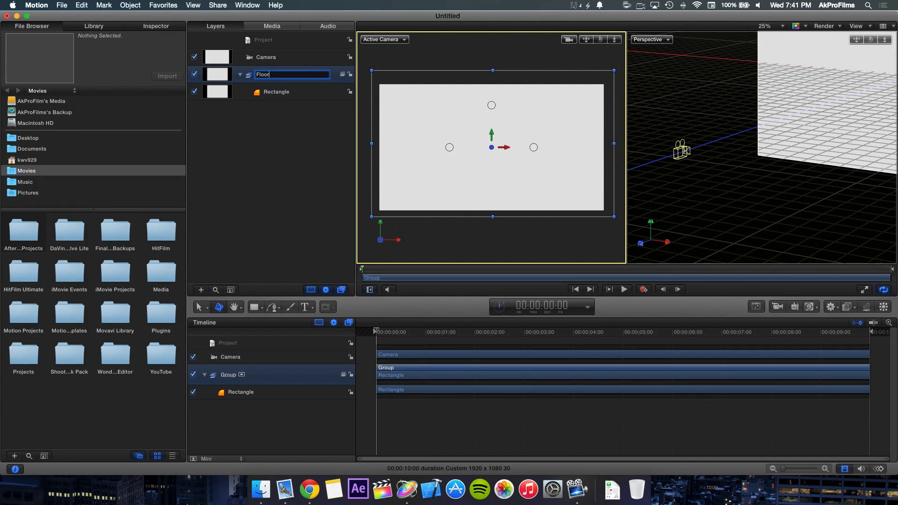
type(" and Wall")
key("Return")
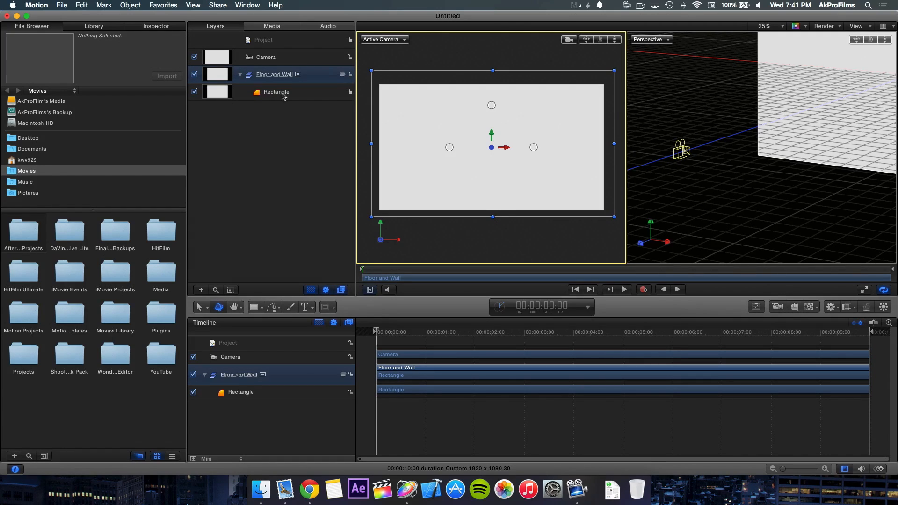
Step: Center the rectangle by setting its X and Y position to 0 px
left_click(318, 95)
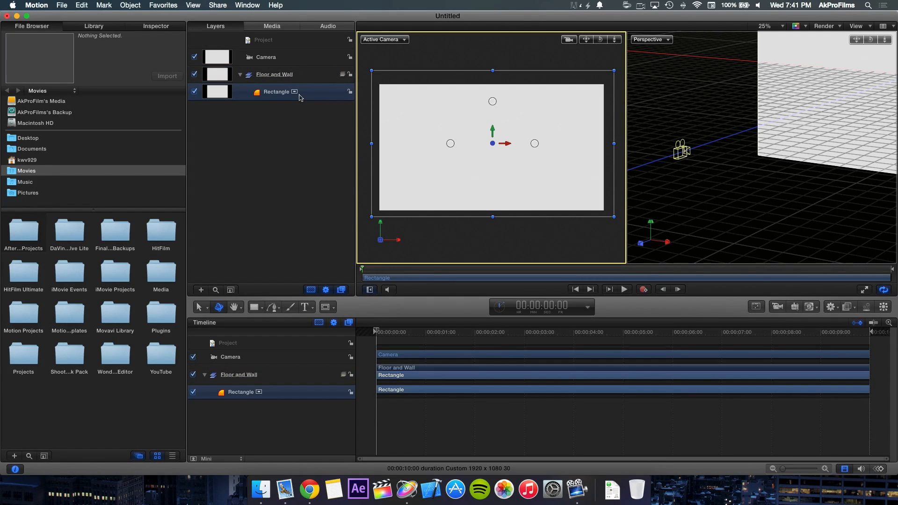
left_click(156, 26)
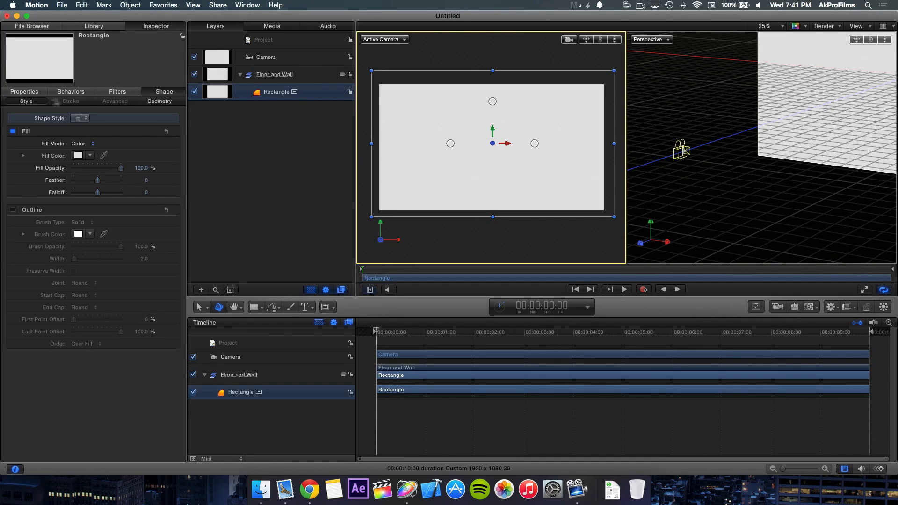
left_click(24, 93)
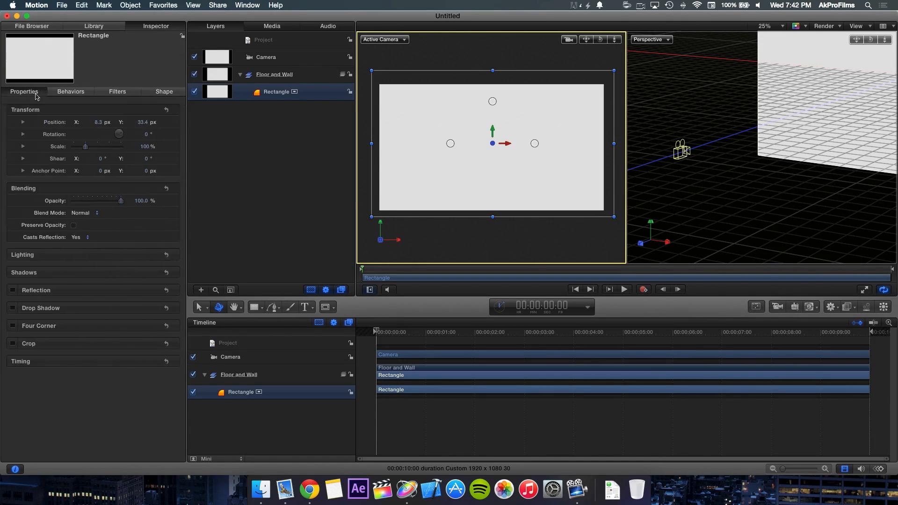
double_click(97, 125)
type("0")
key("Return")
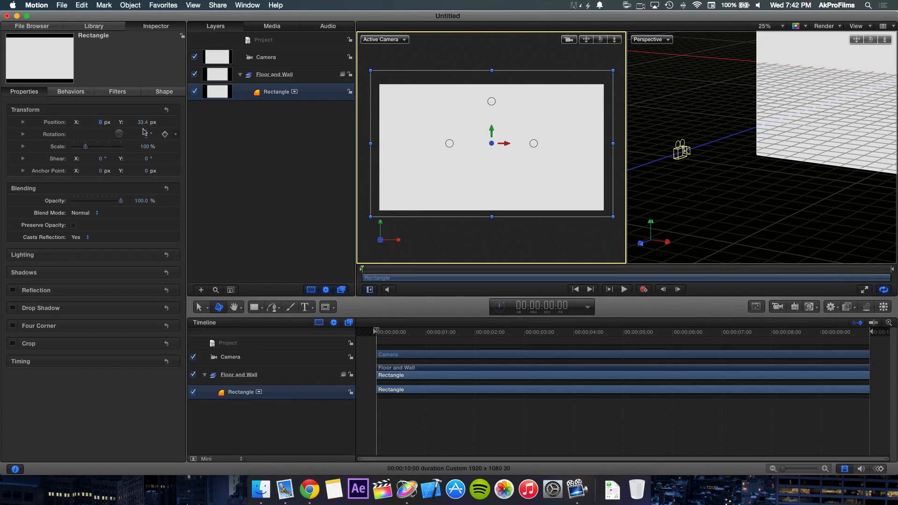
type("0")
key("Return")
Step: Rotate the rectangle 90° about the X axis so it lies flat as a floor
left_click(23, 135)
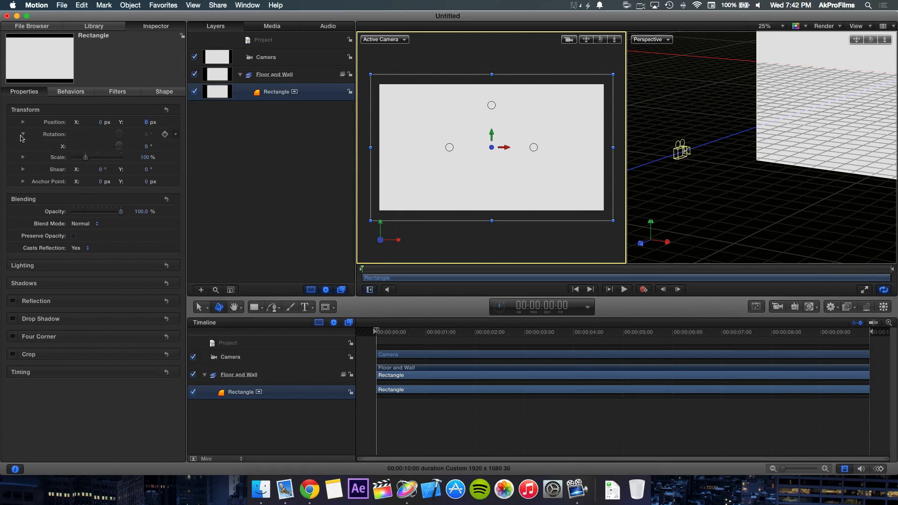
left_click(147, 147)
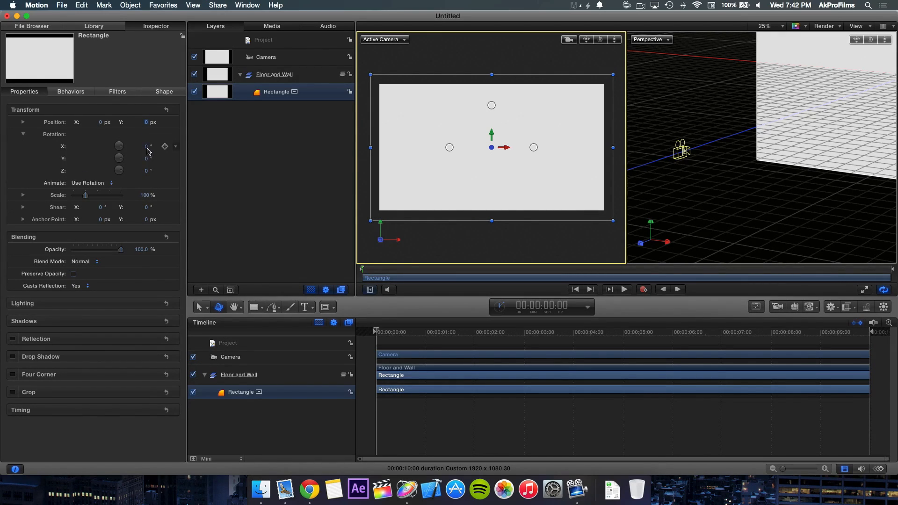
type("90")
key("Return")
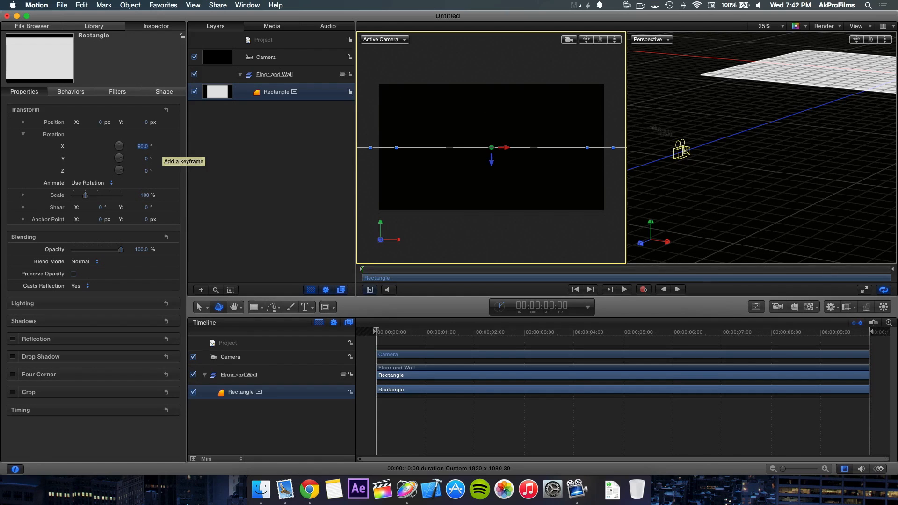
left_click_drag(856, 41, 766, 78)
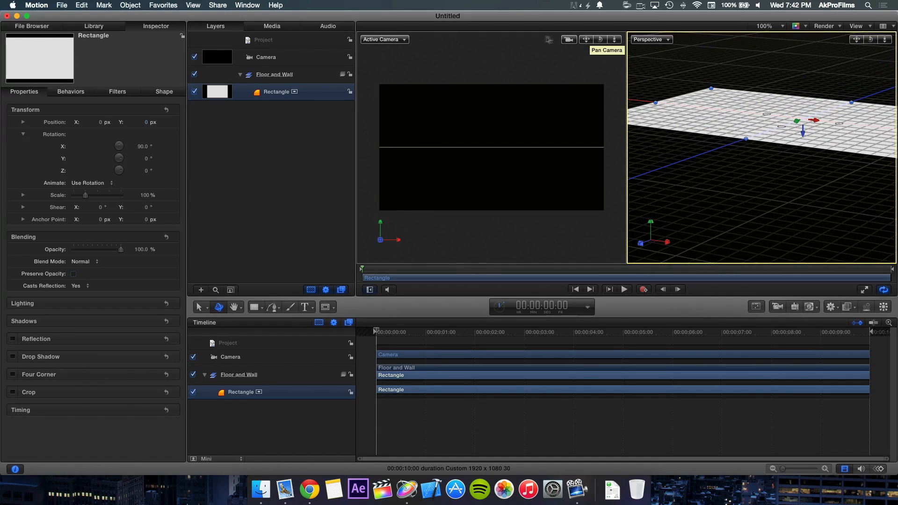
mouse_move(600, 41)
left_mouse_down()
mouse_move(593, 75)
mouse_move(601, 43)
left_mouse_up()
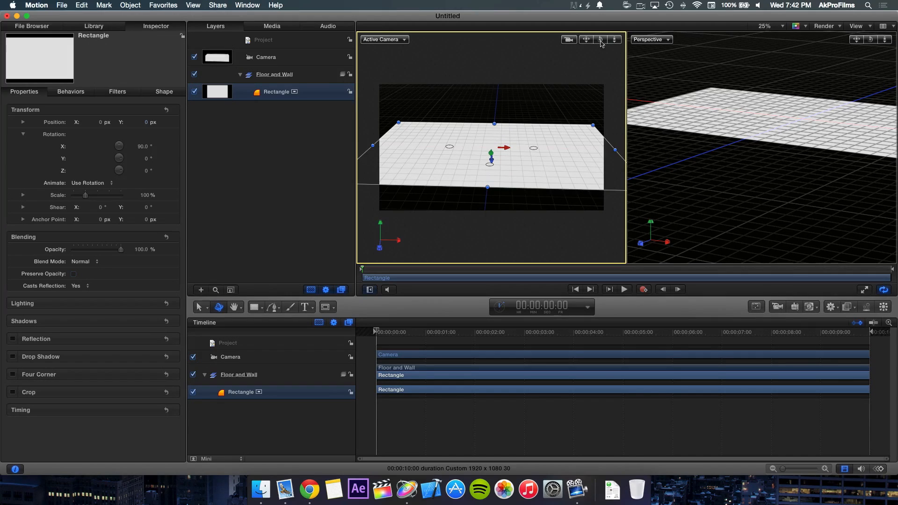
key("super+z")
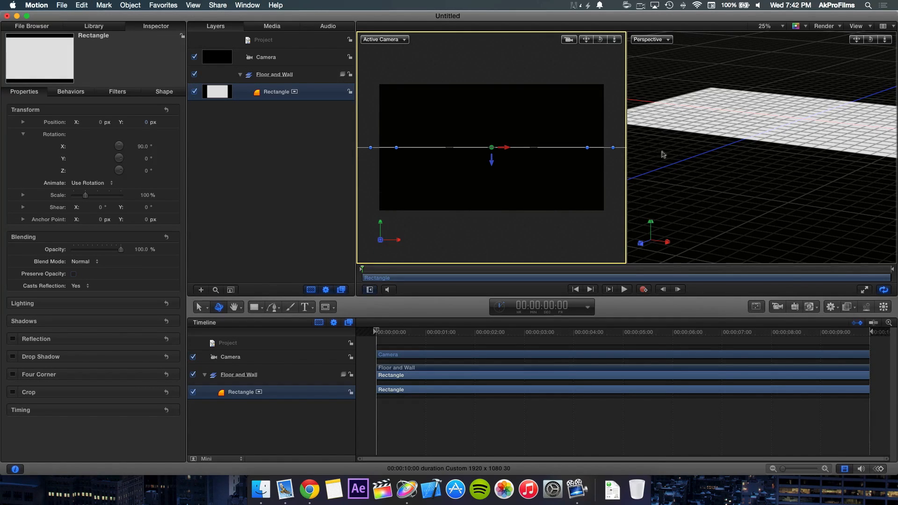
left_click(686, 132)
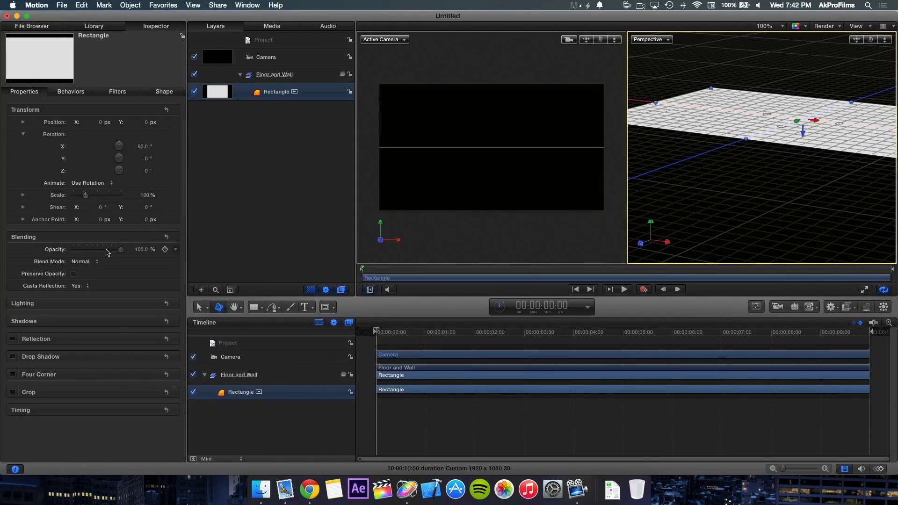
Step: Scale the floor rectangle up to 1000%
left_click(143, 196)
type("1")
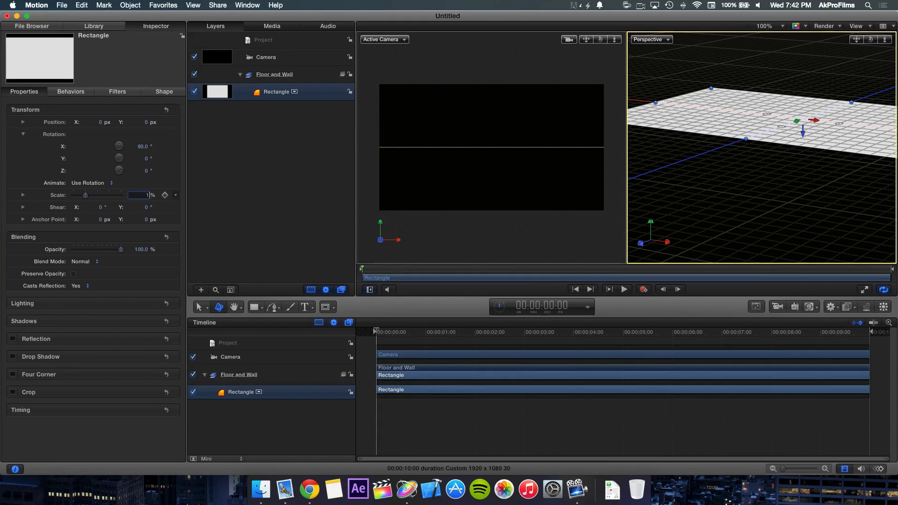
key("Return")
left_click(143, 197)
type("1")
key("Return")
left_click_drag(764, 75, 811, 78)
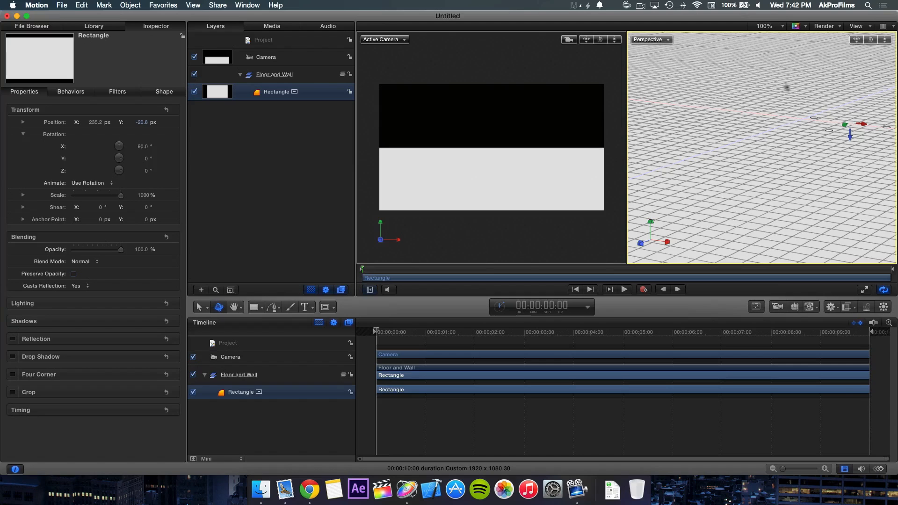
Step: Recenter the floor rectangle by setting its X, Y and Z position to 0 px
left_click(96, 123)
type("0")
key("Return")
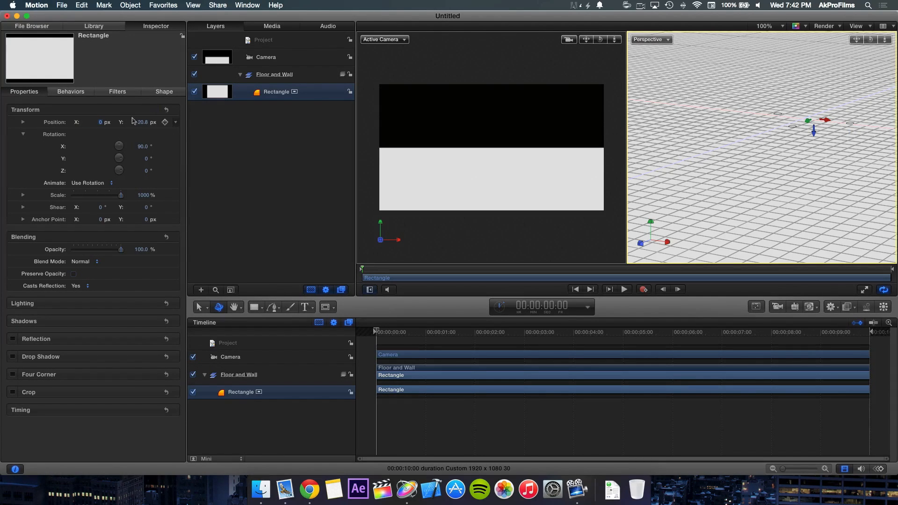
type("0")
key("Return")
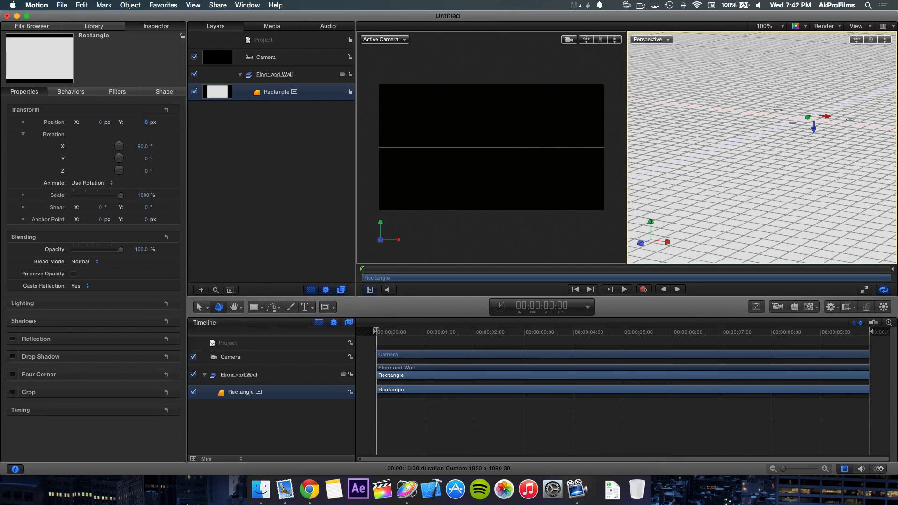
left_click(22, 122)
left_click(136, 160)
type("0")
key("Return")
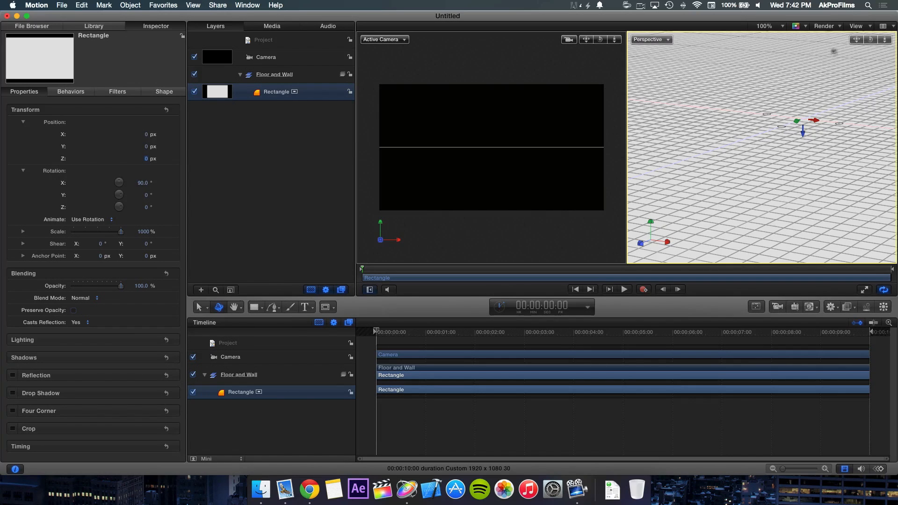
Step: Draw a second rectangle slightly larger than the frame in the Active Camera viewport to serve as the wall
left_click_drag(857, 40, 824, 108)
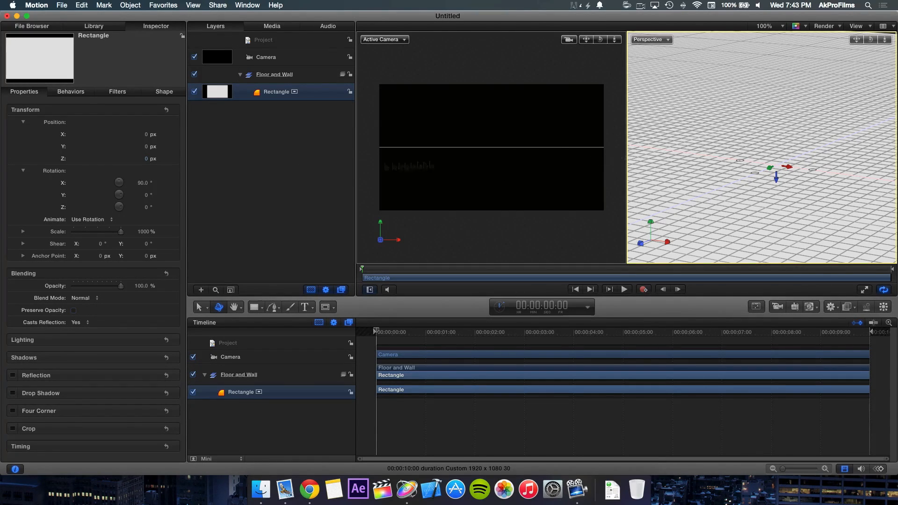
left_click(238, 139)
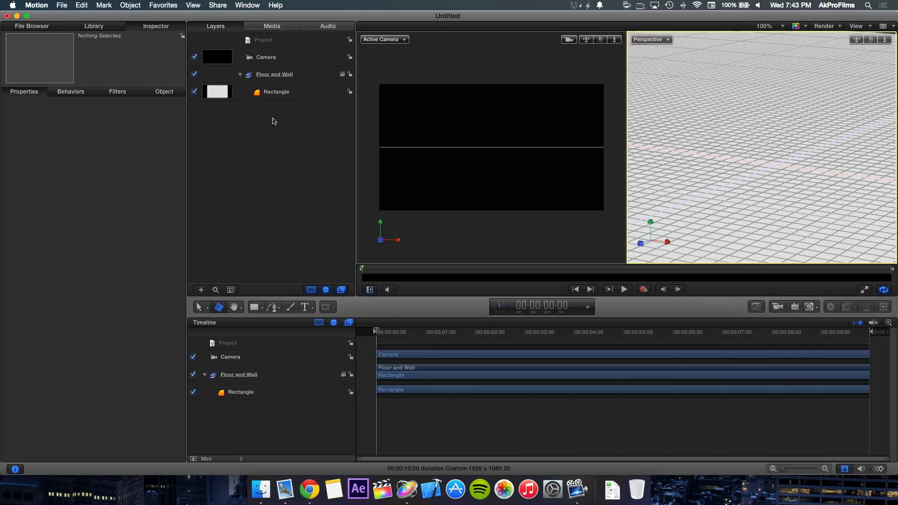
left_click(255, 307)
mouse_move(369, 68)
left_mouse_down()
mouse_move(538, 184)
mouse_move(616, 225)
left_mouse_up()
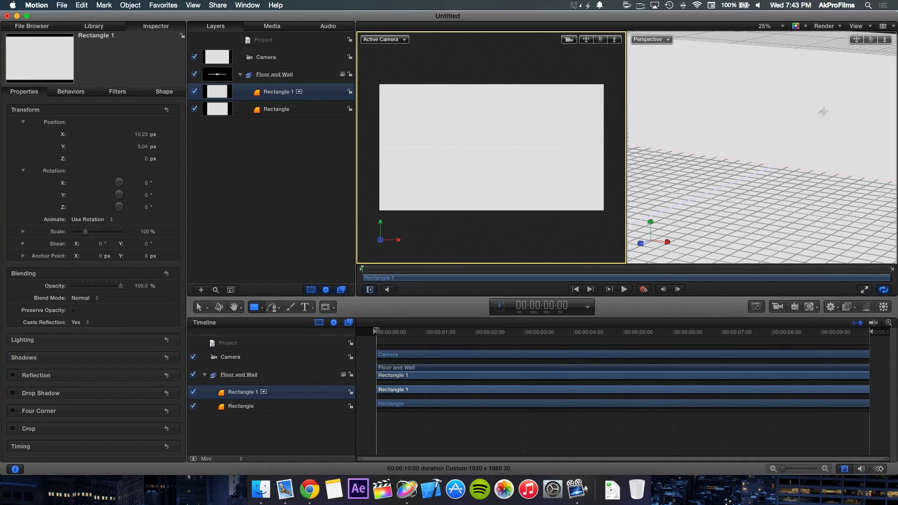
Step: Rename the flat rectangle Floor and the new upright rectangle Wall
left_click(276, 108)
key("q")
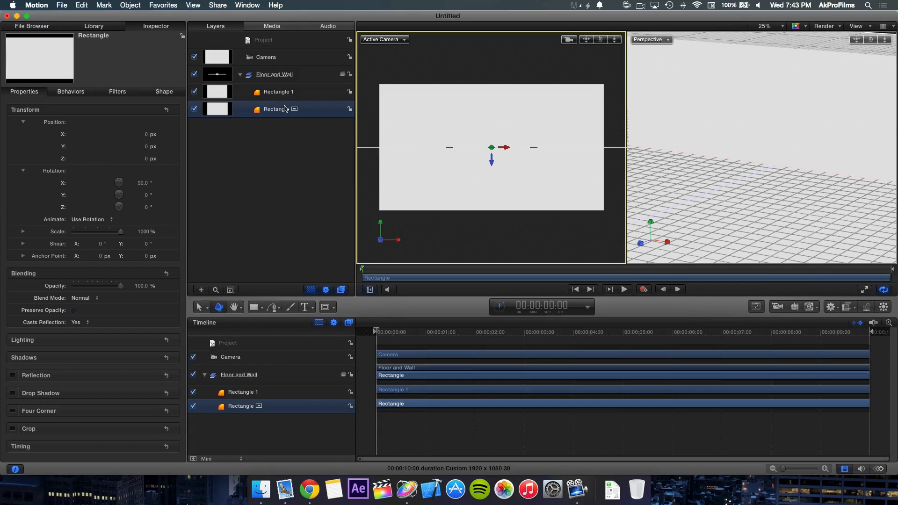
double_click(285, 109)
key("super+a")
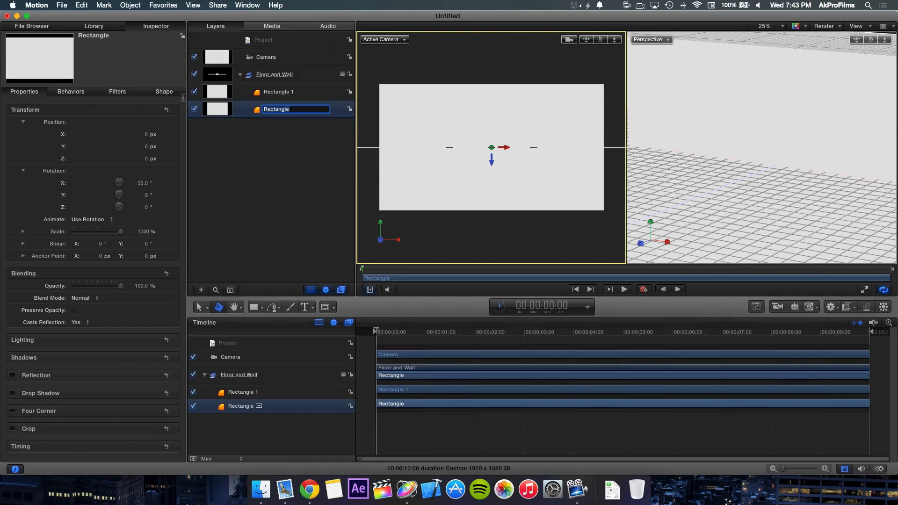
type("Floor")
key("Return")
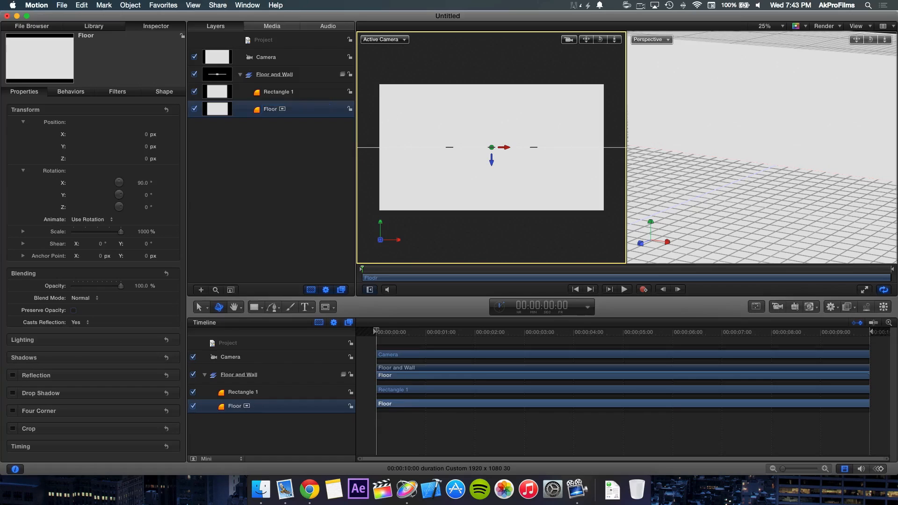
double_click(293, 93)
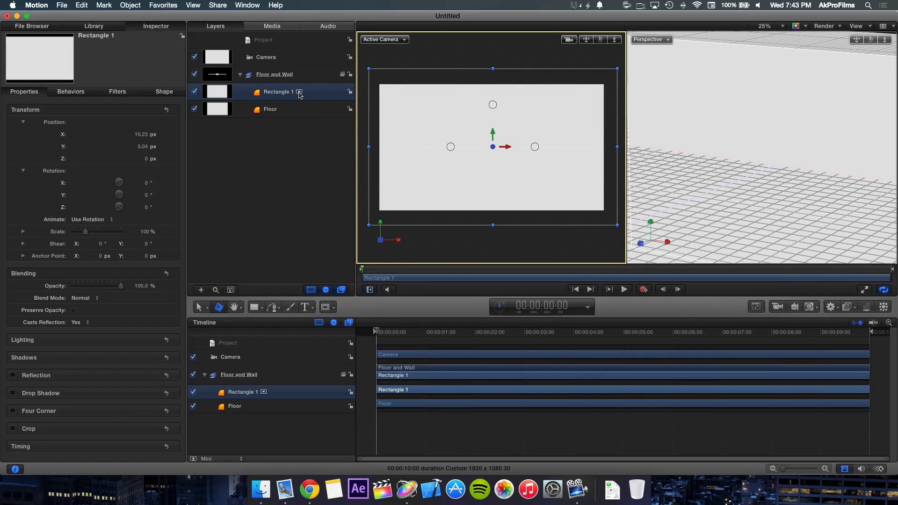
type("Wall")
key("Return")
left_click(208, 167)
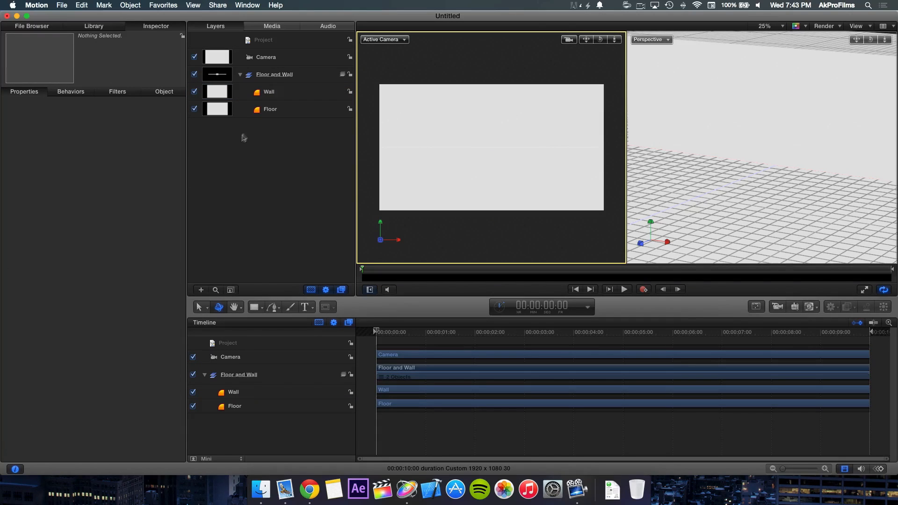
Step: Center the Wall rectangle by setting its X and Y position to 0 px
left_click(274, 96)
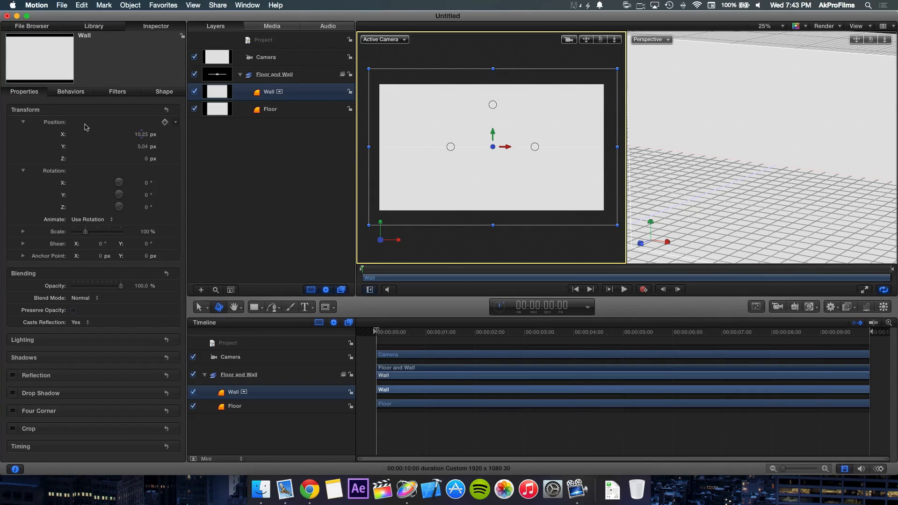
left_click(141, 134)
type("0")
key("Return")
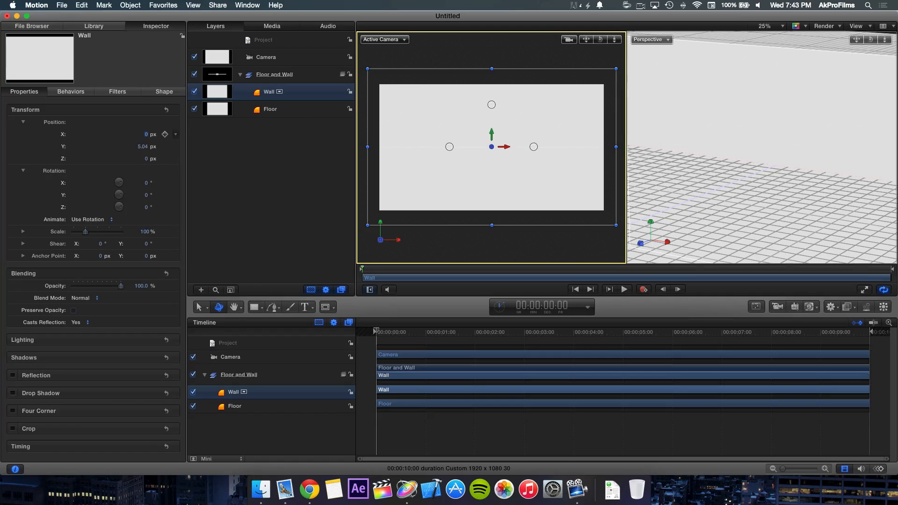
type("0")
key("Return")
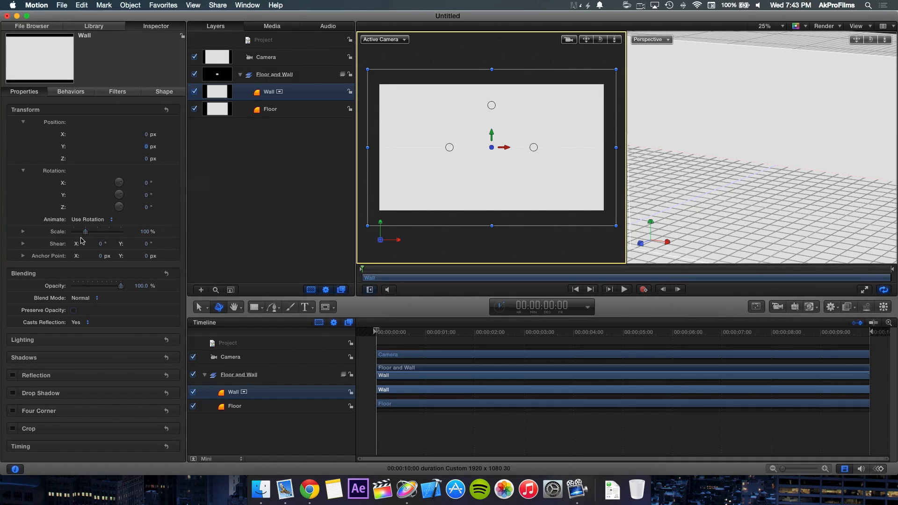
Step: Scale the Wall rectangle up to 1000%
left_click(145, 232)
type("1")
key("Return")
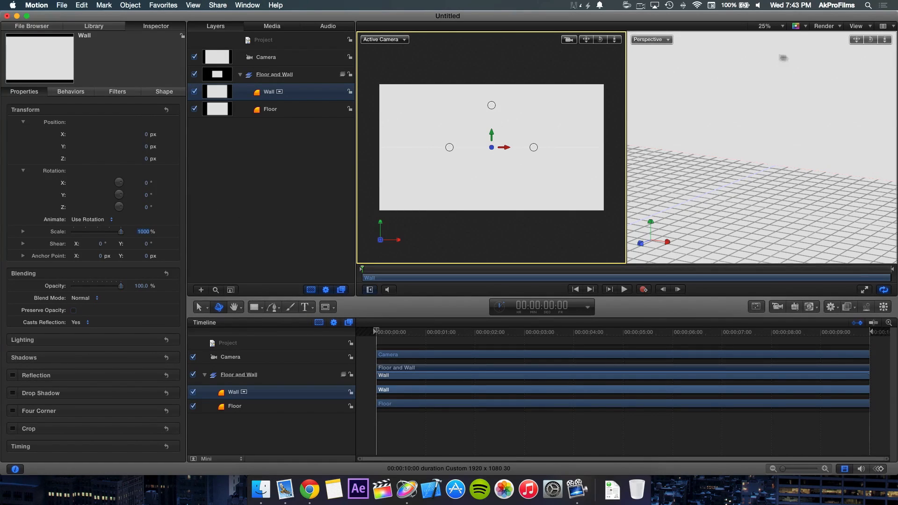
Step: Raise and orbit the scene camera so it views the floor and wall at an angle, checking its placement in the Perspective viewport
left_click(857, 39)
mouse_move(857, 39)
left_mouse_down()
mouse_move(871, 41)
mouse_move(819, 42)
mouse_move(886, 38)
mouse_move(816, 39)
mouse_move(858, 38)
mouse_move(846, 39)
left_mouse_up()
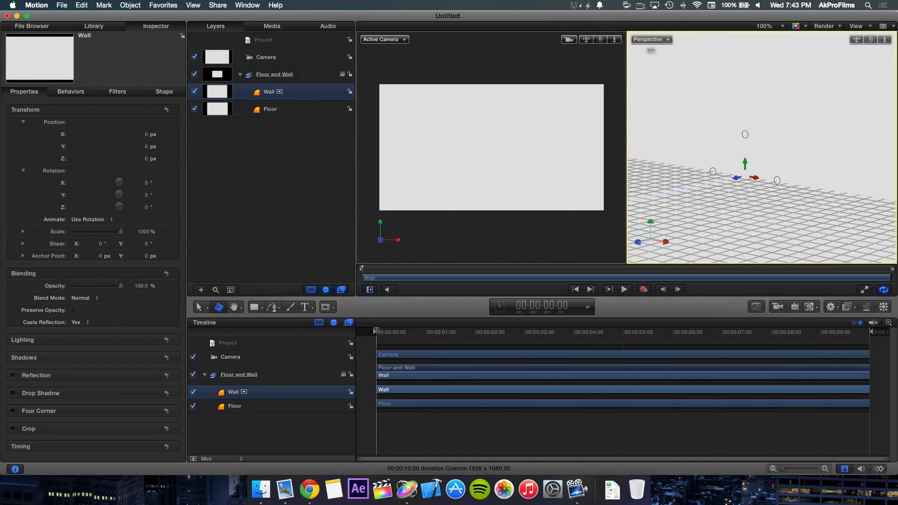
left_click_drag(588, 41, 630, 41)
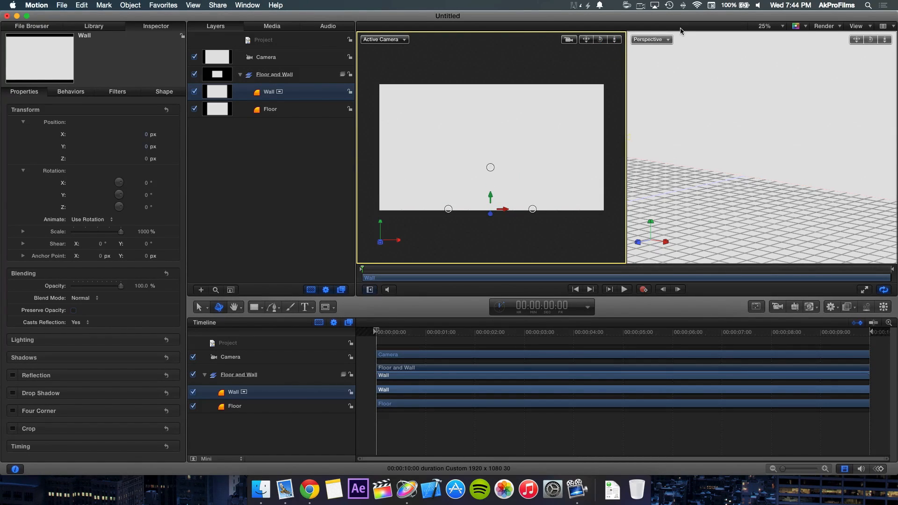
left_click_drag(856, 40, 873, 42)
left_click_drag(587, 41, 605, 41)
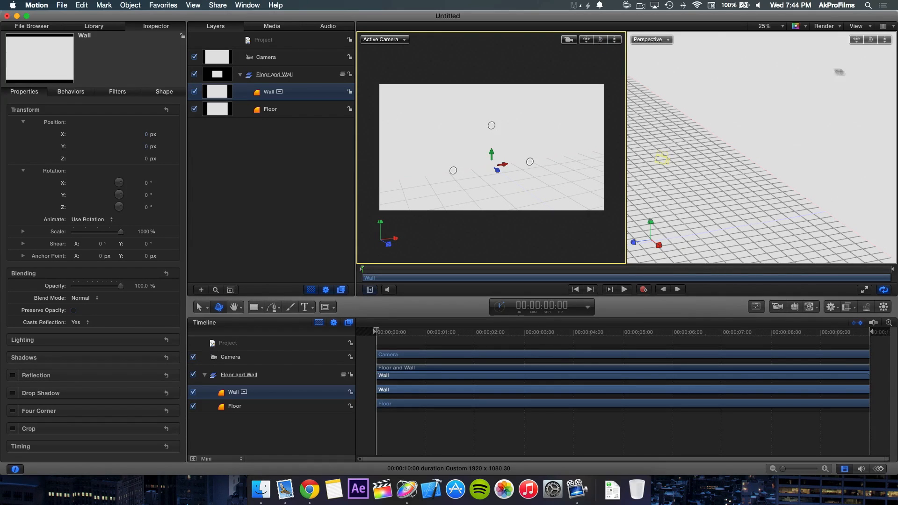
left_click(863, 52)
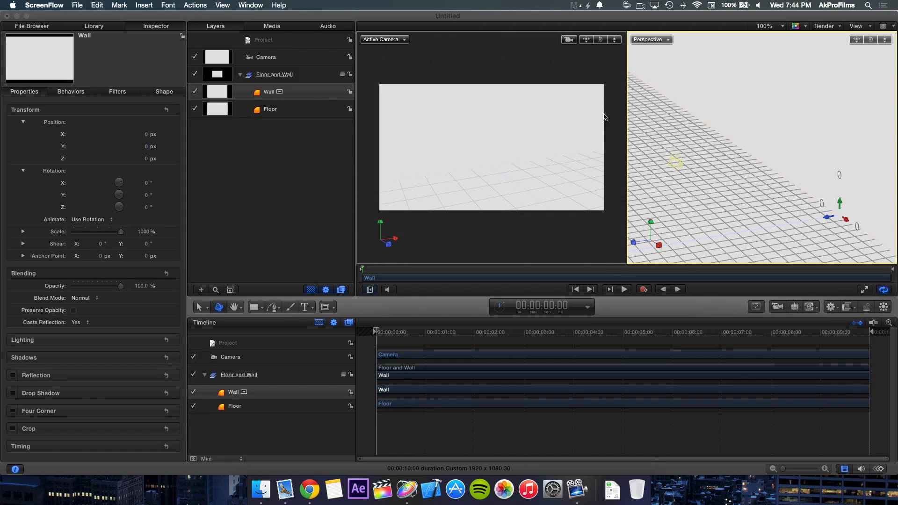
Step: Move the project window aside to uncover the 885.gif and logo.png files on the desktop
left_click(555, 19)
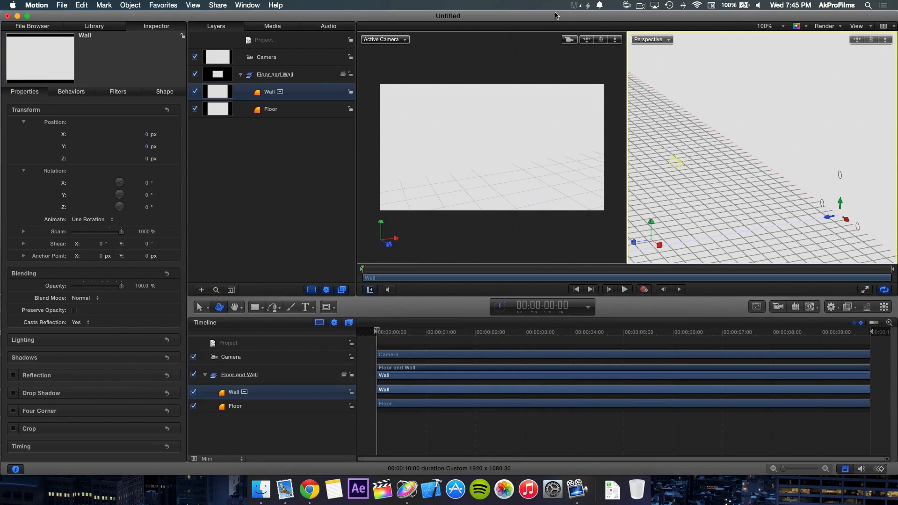
left_click_drag(551, 19, 445, 6)
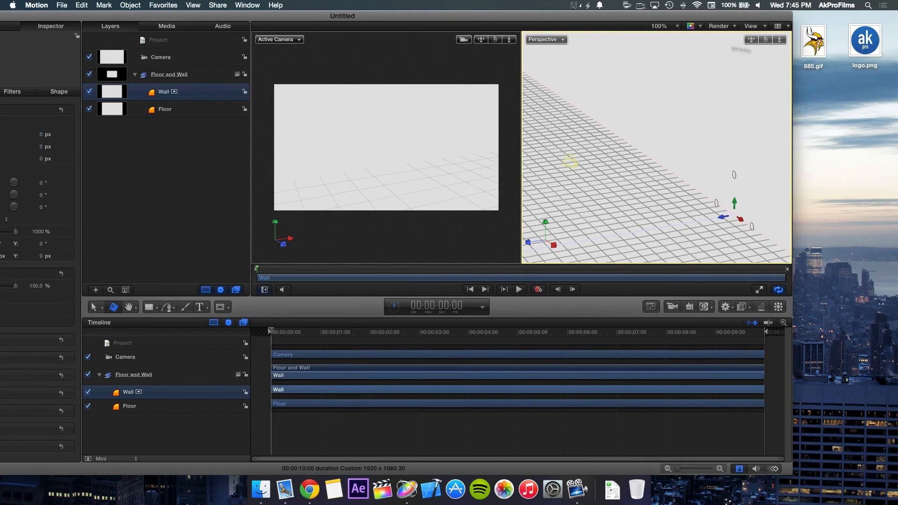
left_click_drag(812, 43, 821, 43)
mouse_move(877, 38)
left_mouse_down()
mouse_move(874, 48)
mouse_move(874, 39)
left_mouse_up()
left_click(877, 81)
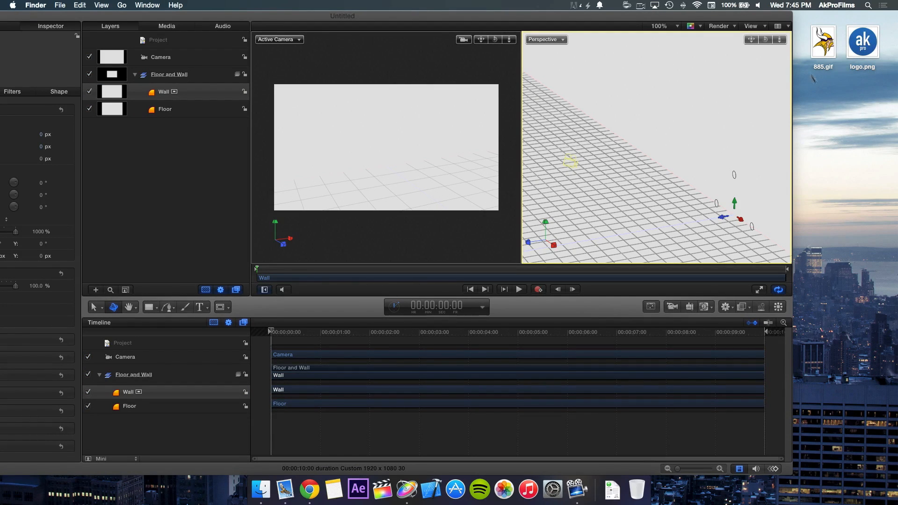
Step: Import 885.gif from the desktop as a new group above Floor and Wall, and move the project window back into place
left_click(826, 45)
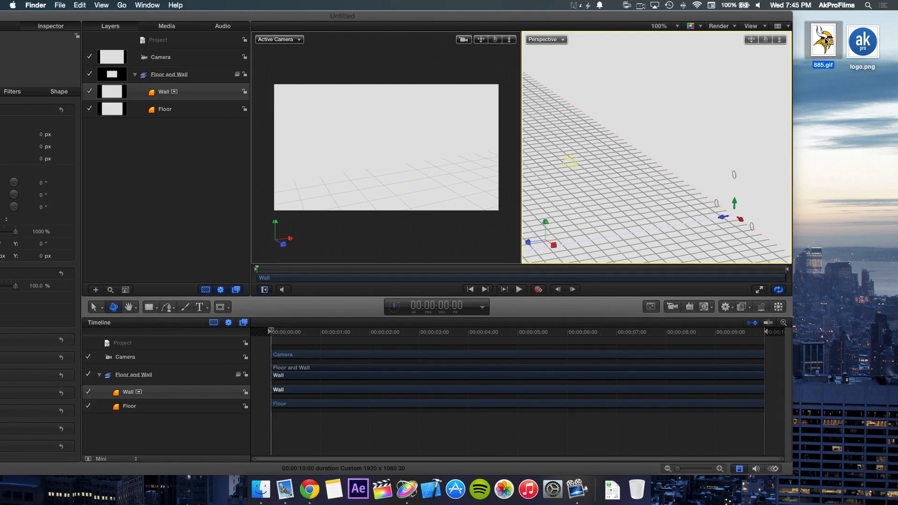
left_click_drag(826, 41, 202, 64)
left_click_drag(177, 18, 266, 18)
left_click_drag(97, 19, 112, 19)
left_click(19, 91)
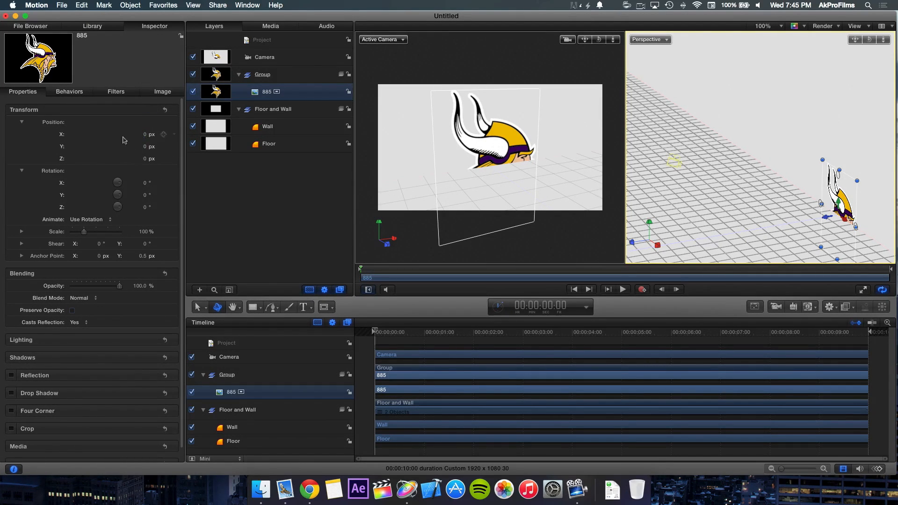
Step: Move the 885 logo forward to a Z position of about 267 px and raise it to about 310 px in Y so it stands on the floor
left_click(496, 146)
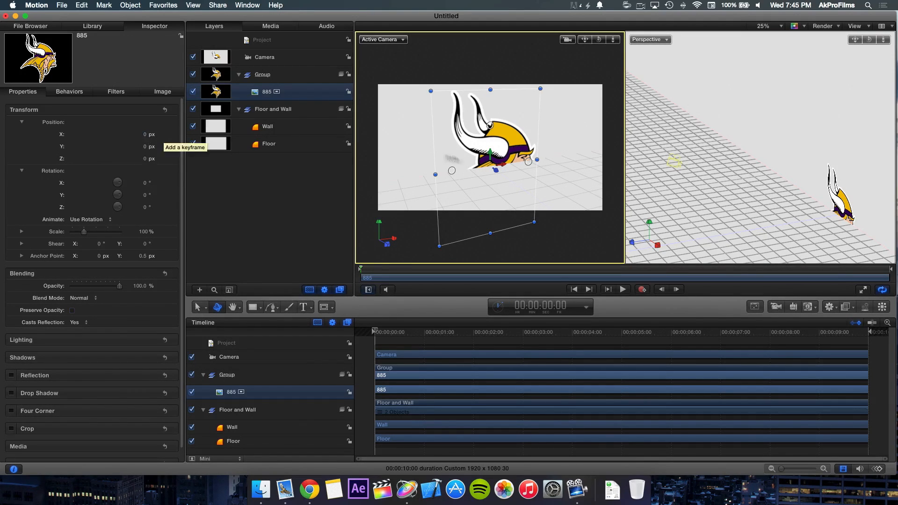
left_click_drag(497, 172, 538, 199)
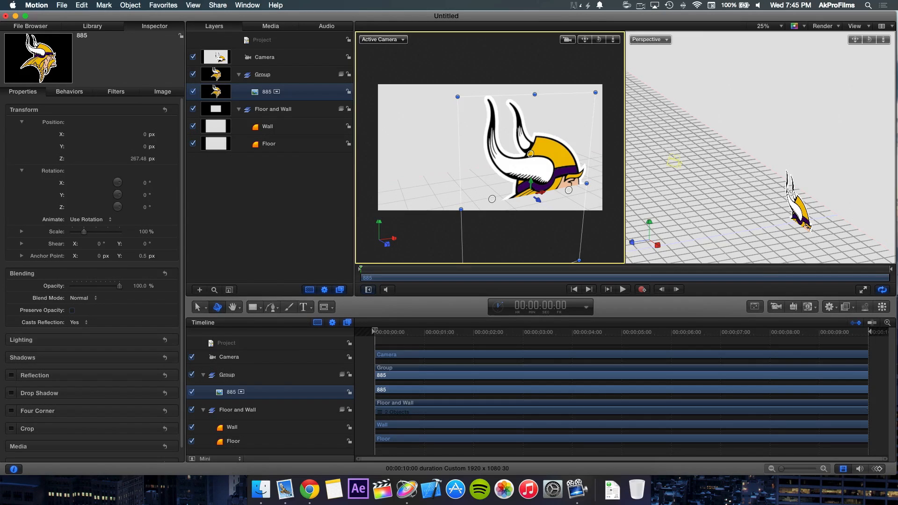
left_click_drag(855, 40, 848, 20)
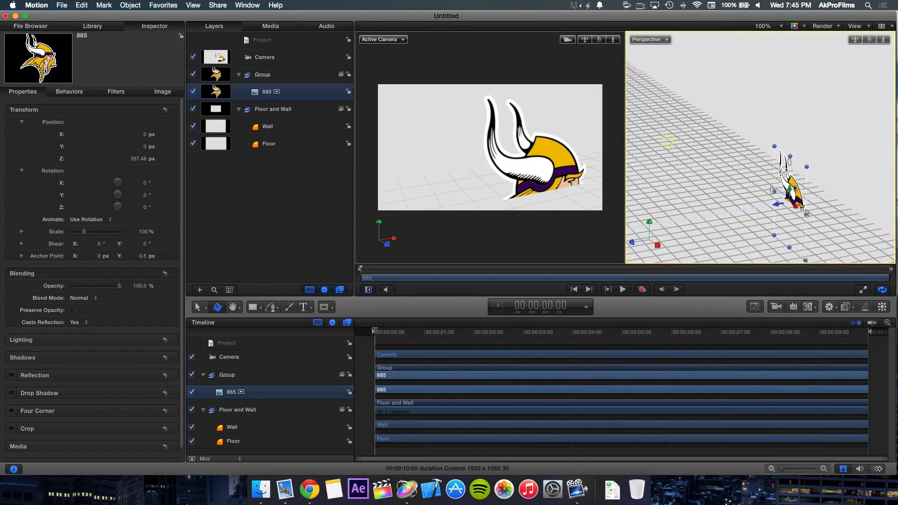
left_click(545, 163)
left_click_drag(532, 186, 533, 66)
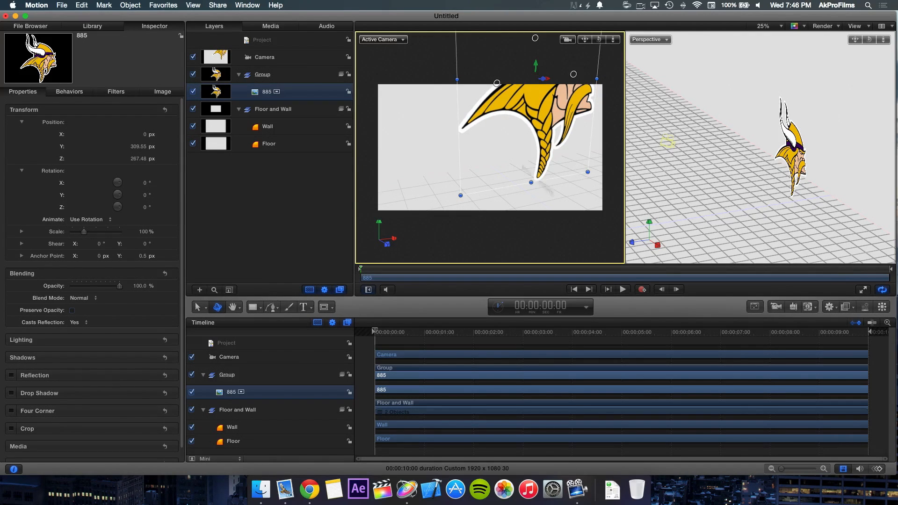
left_click_drag(869, 39, 897, 39)
left_click(532, 114)
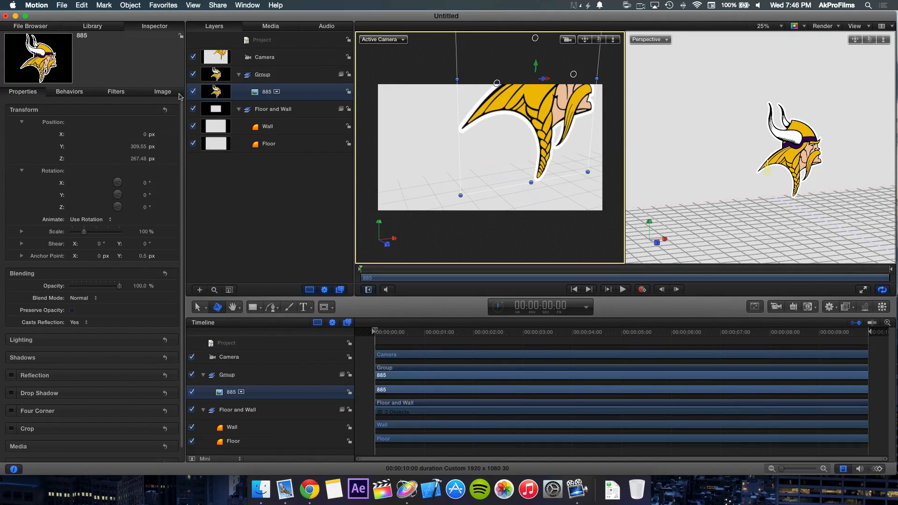
Step: Scale the 885 logo down to 34% and reposition it to about X -130, Y 188 and Z 325 px
left_click_drag(85, 234, 76, 235)
left_click_drag(535, 70, 514, 149)
left_click(550, 186)
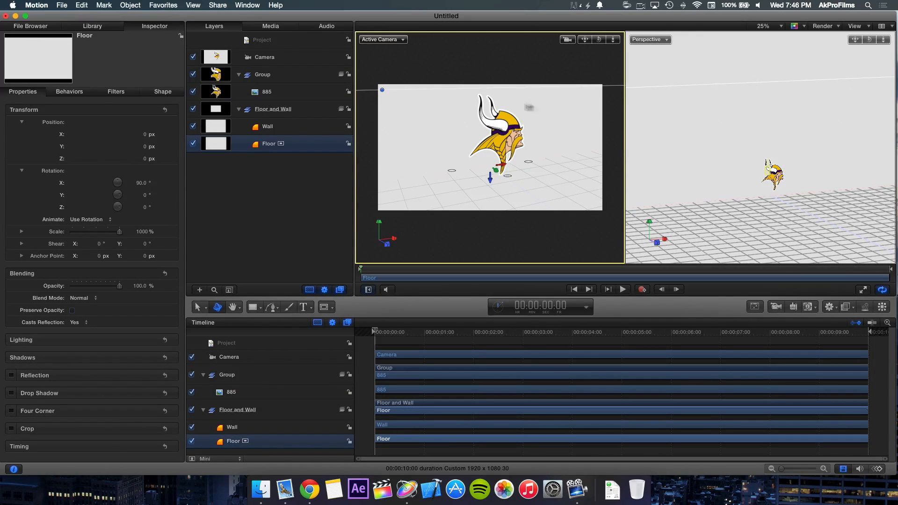
left_click(393, 87)
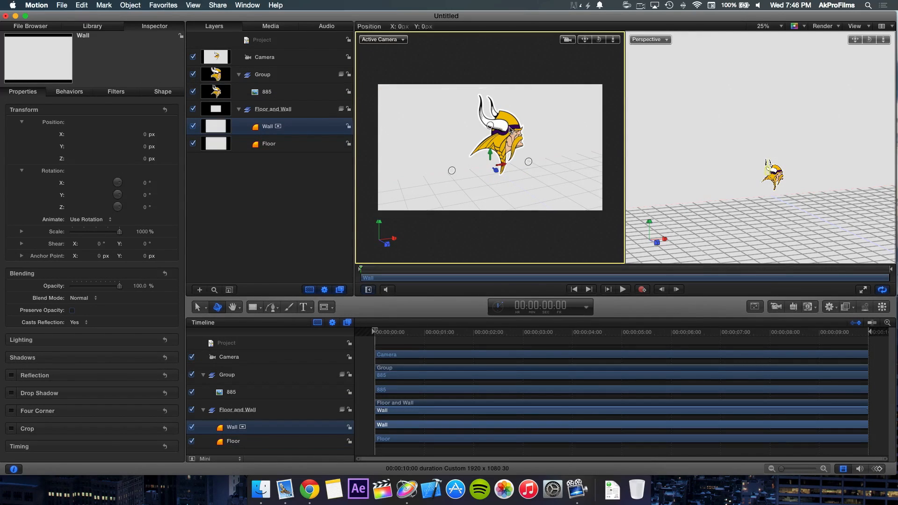
left_click(308, 187)
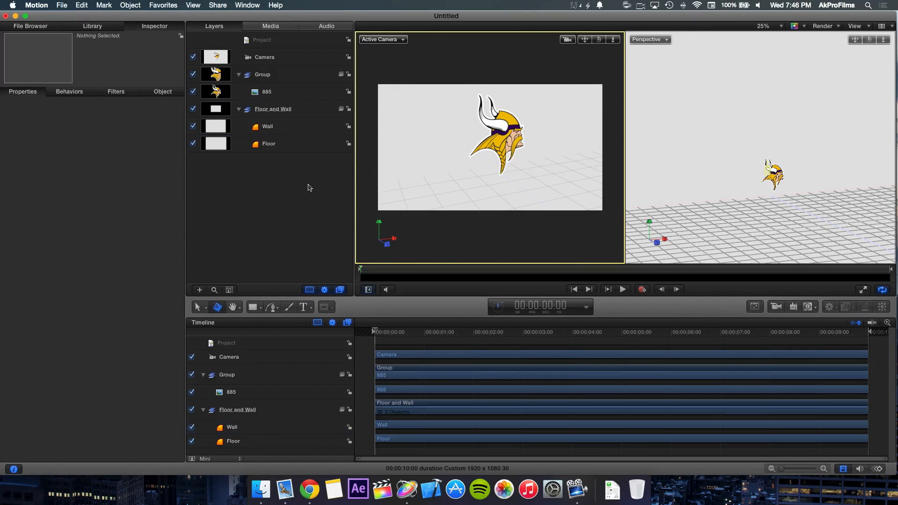
Step: Rename the group containing the 885 image as Logo
left_click(286, 75)
left_click(288, 76)
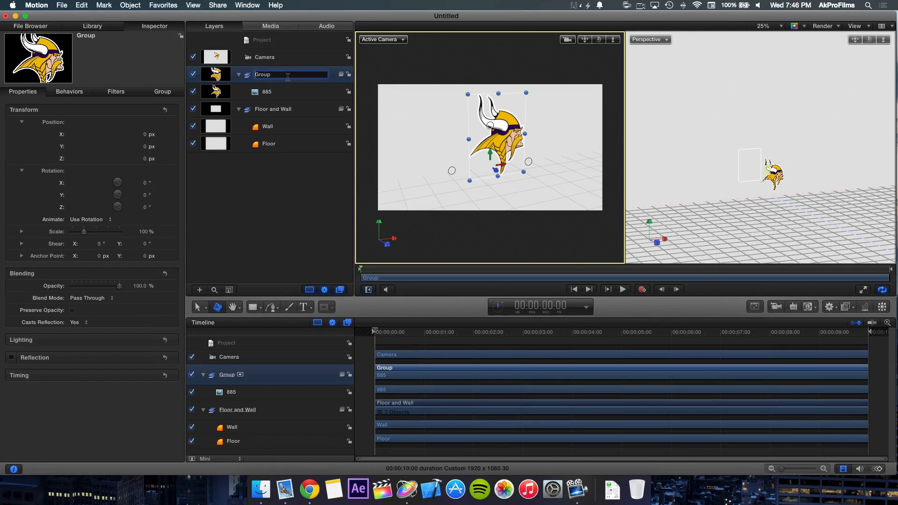
type("Logo")
key("Return")
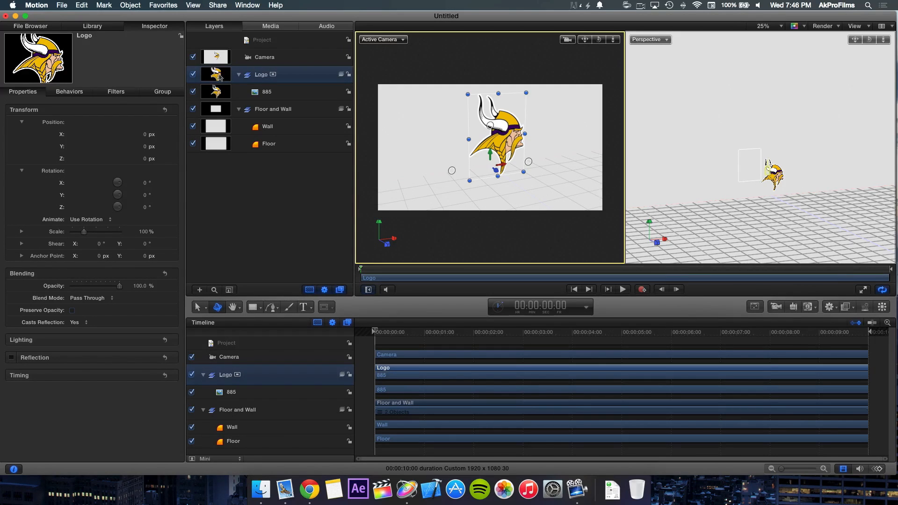
Step: Rename the 885 layer inside the Logo group as Viking
left_click(276, 90)
double_click(276, 90)
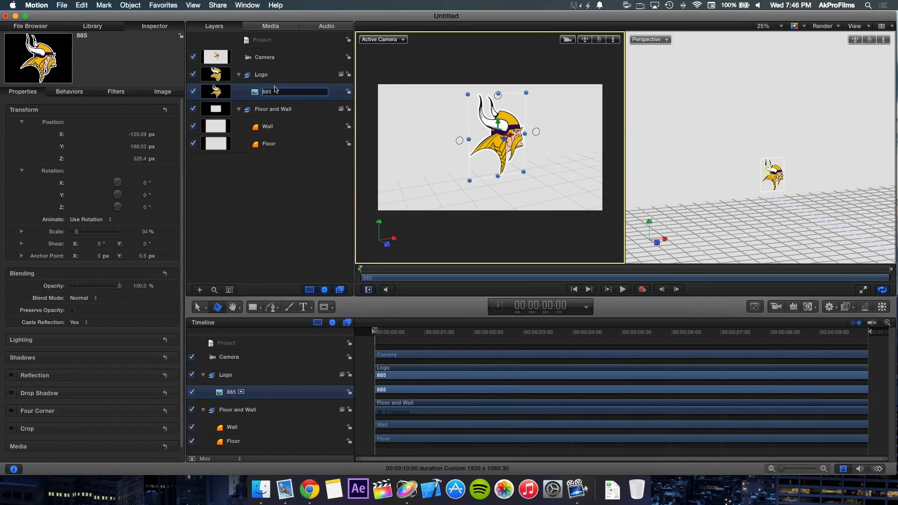
type("V")
key("Return")
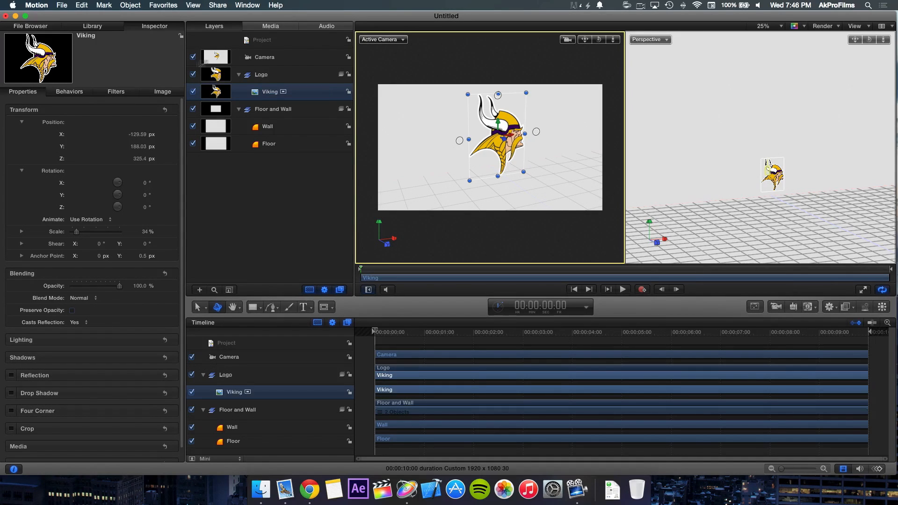
left_click(433, 67)
left_click(328, 162)
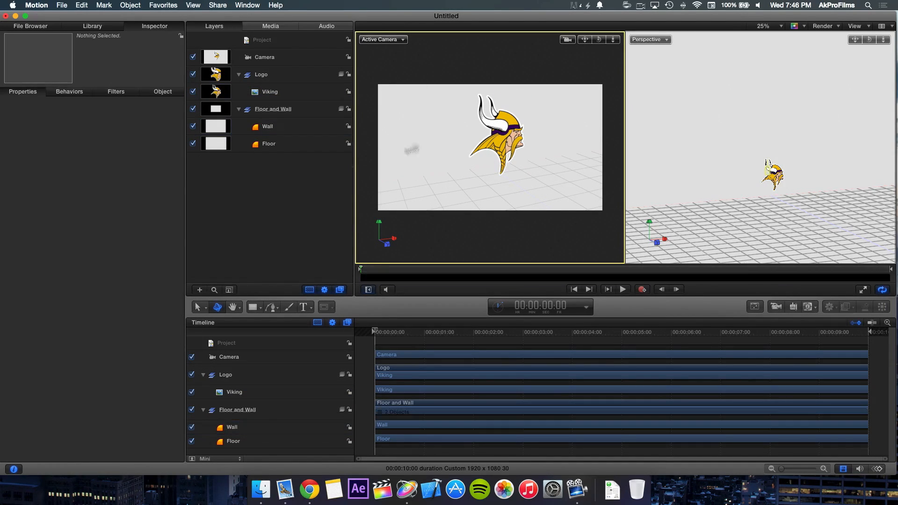
Step: Find the Replicate command by searching the help for "repli" and apply it to the Viking layer
left_click(494, 134)
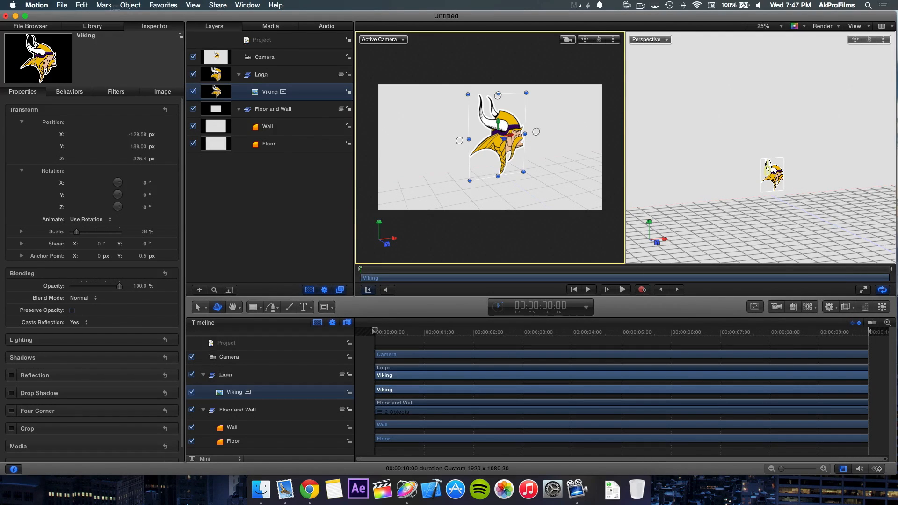
left_click(275, 5)
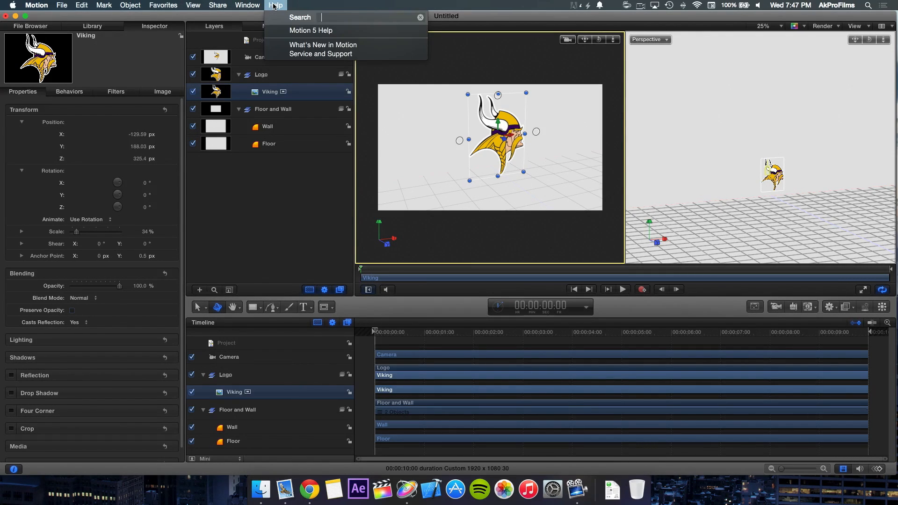
type("repli")
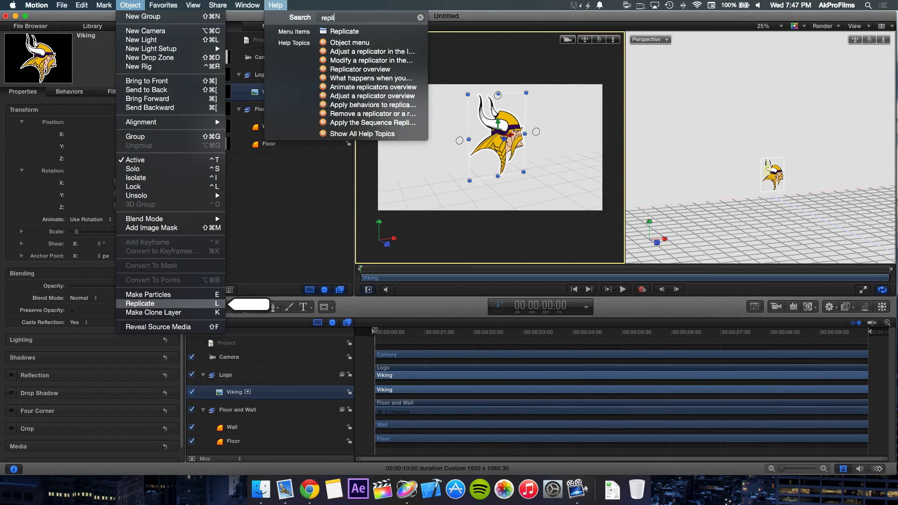
mouse_move(258, 3)
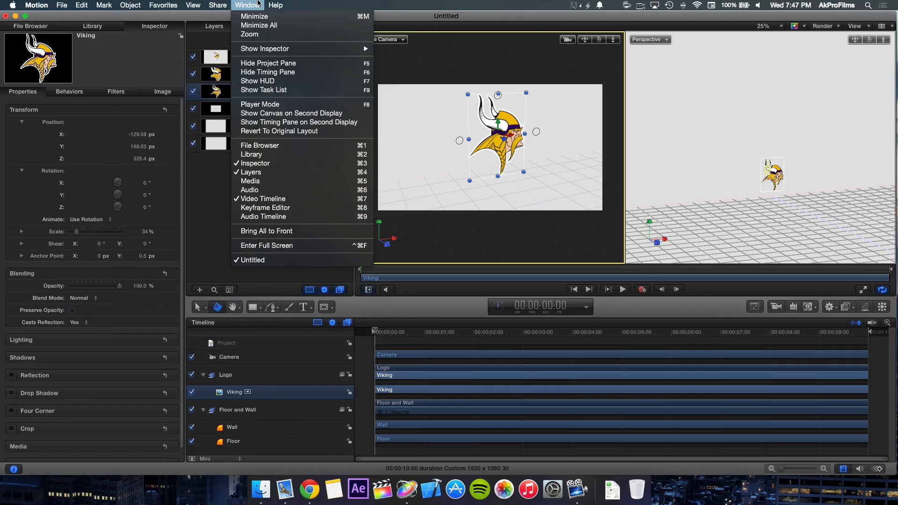
left_click(195, 189)
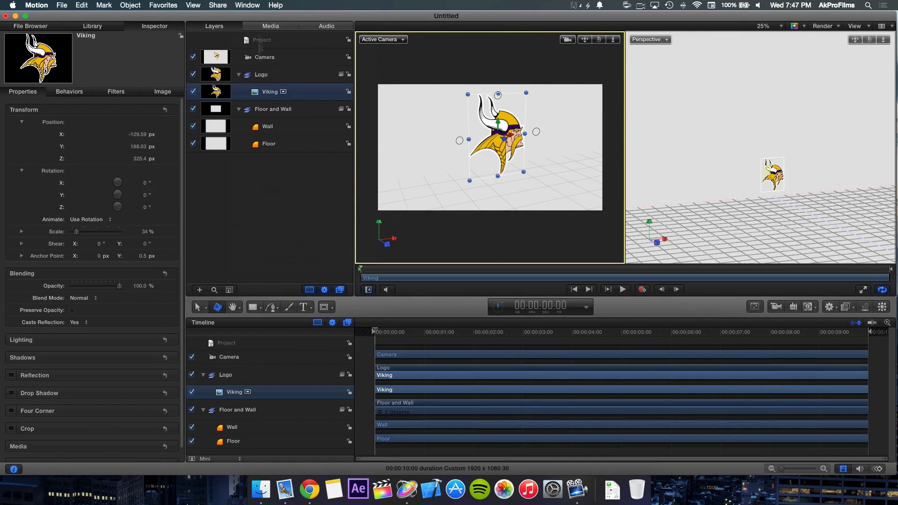
left_click(276, 5)
left_click(328, 32)
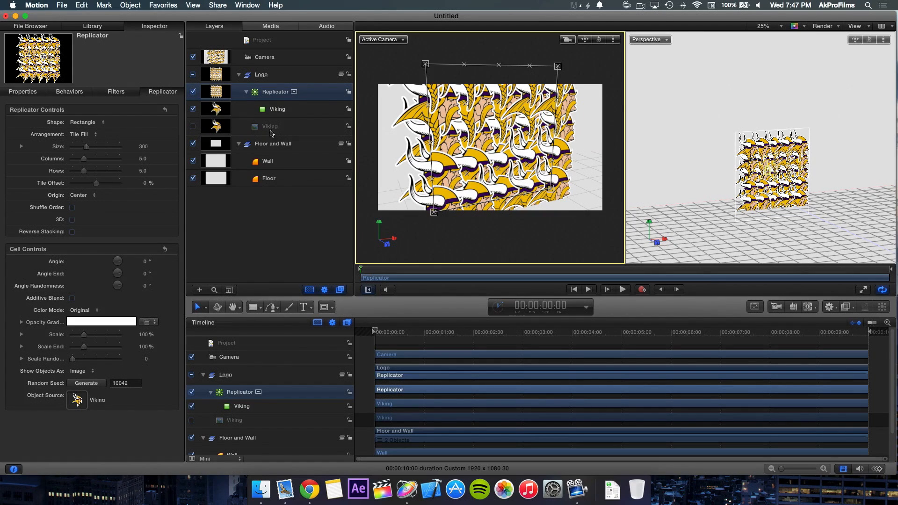
Step: Change the replicator's shape to Line
left_click(95, 124)
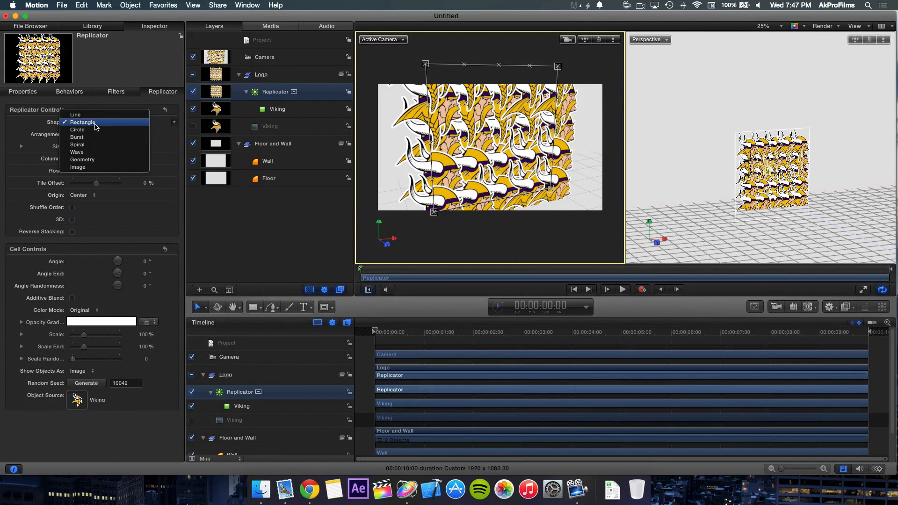
left_click(39, 129)
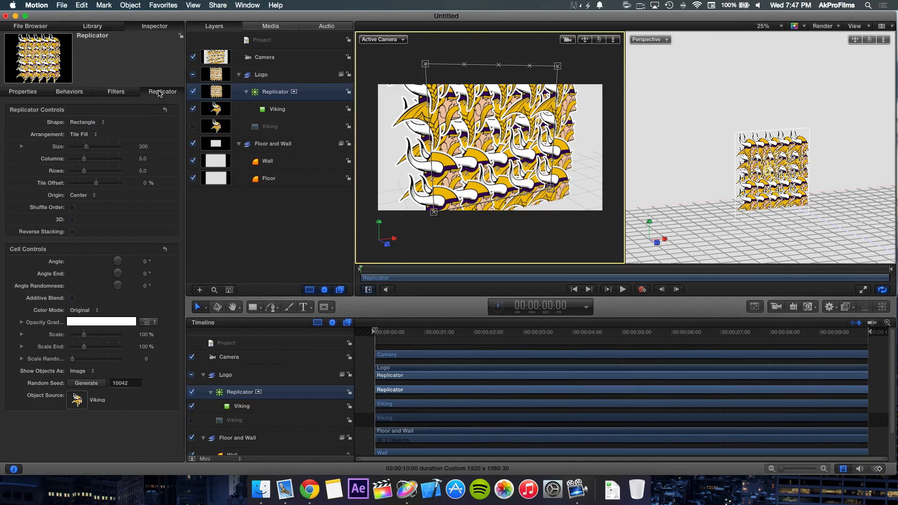
left_click(93, 124)
left_click(96, 115)
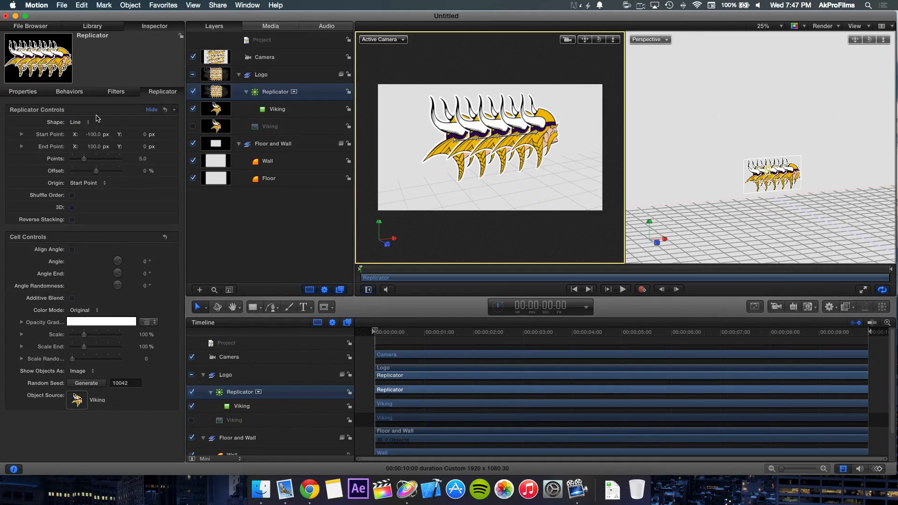
Step: Set the replicator line's Start Point X and End Point X to 0 px and enable 3D
left_click(94, 136)
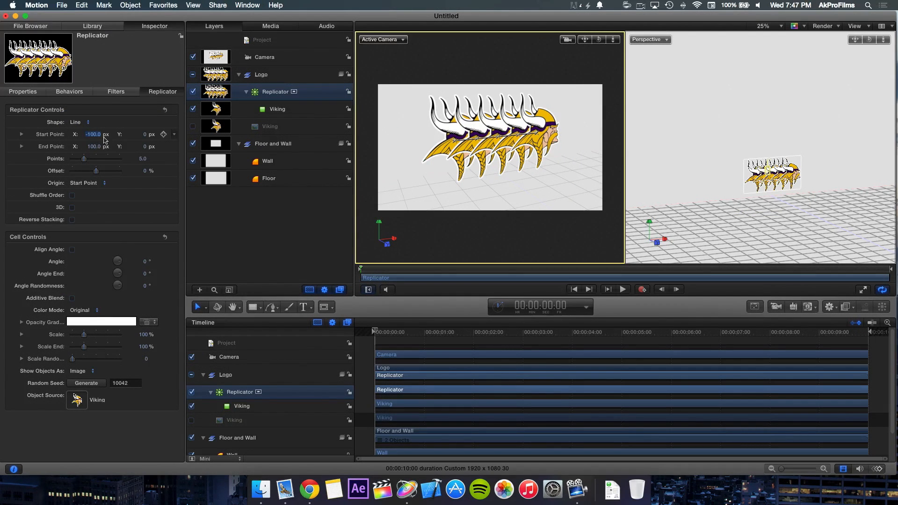
type("0")
key("Return")
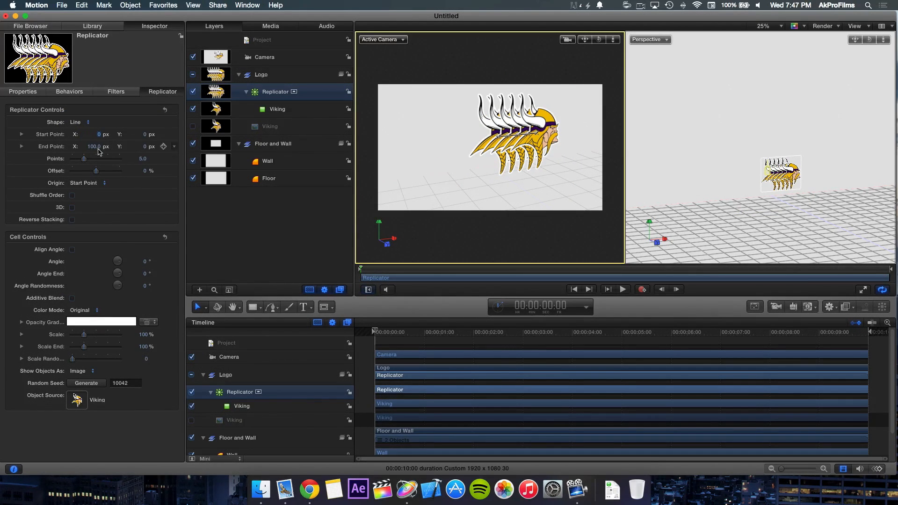
type("0")
key("Return")
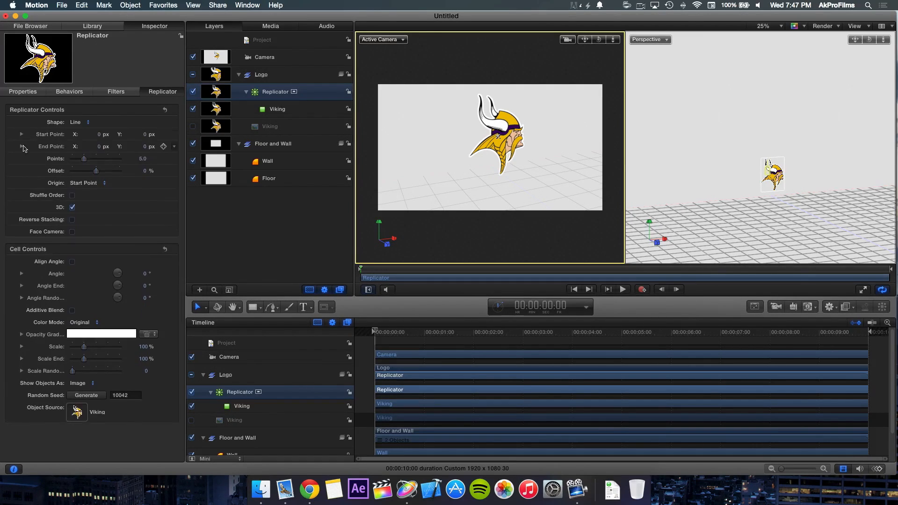
Step: Set the replicator's End Point Z to -15 px to give the logo depth
left_click(22, 146)
left_click(145, 183)
type("-5.74")
key("Return")
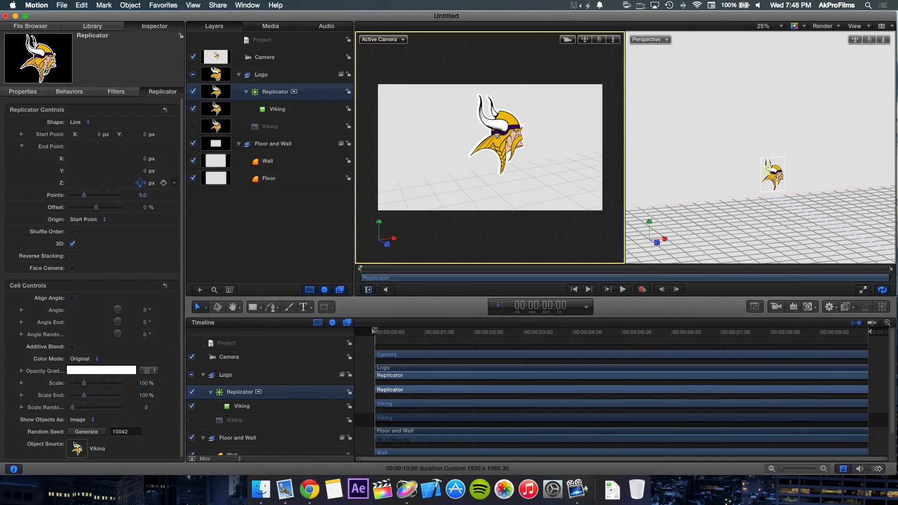
left_click_drag(138, 182, 138, 183)
left_click(142, 184)
key("BackSpace")
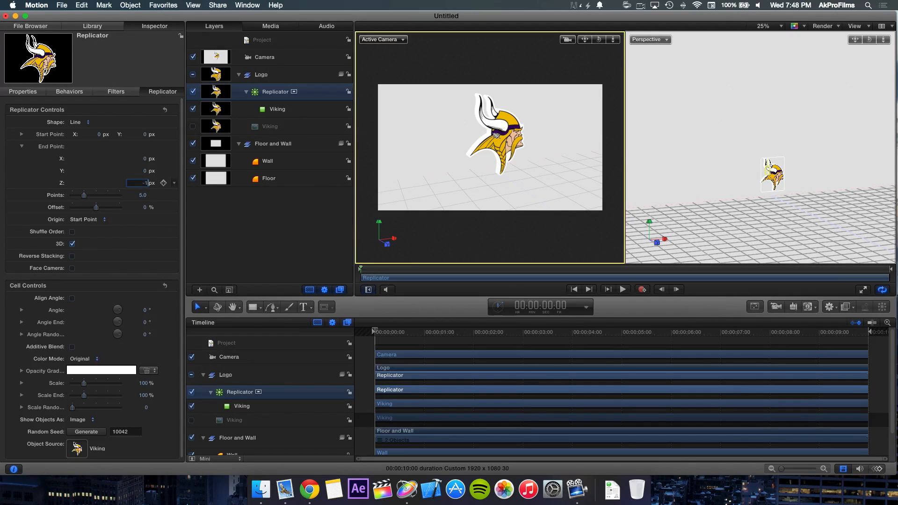
key("Return")
left_click(53, 198)
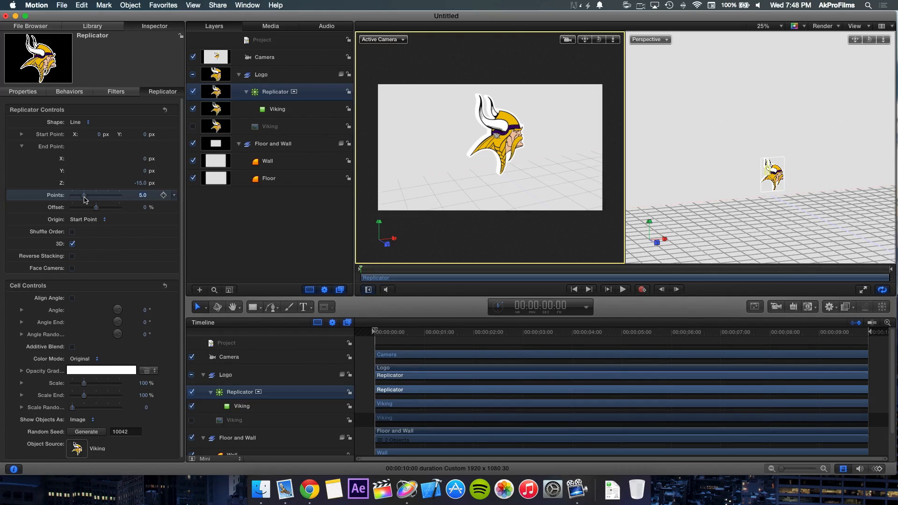
Step: Try 20 points on the replicator while viewing its depth in the Perspective viewport, and return it to 5 points
mouse_move(870, 39)
left_mouse_down()
mouse_move(883, 39)
mouse_move(856, 40)
left_mouse_up()
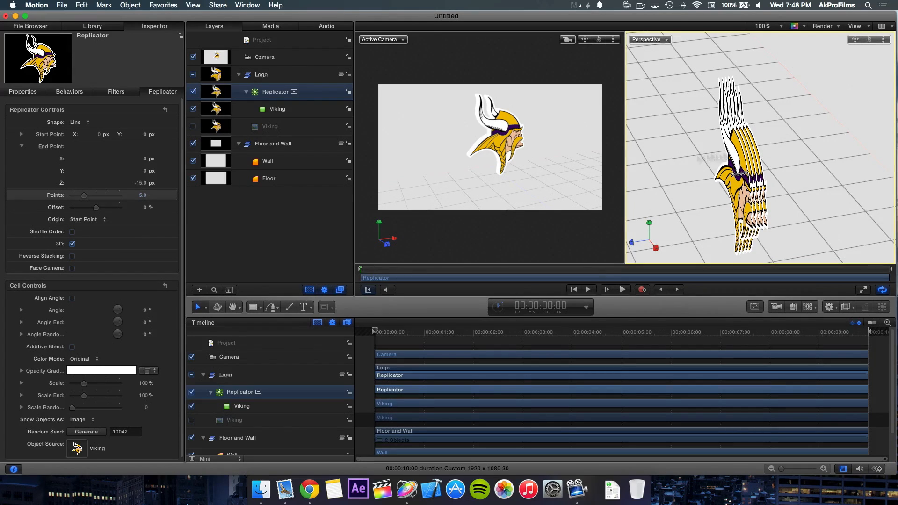
left_click_drag(84, 195, 136, 198)
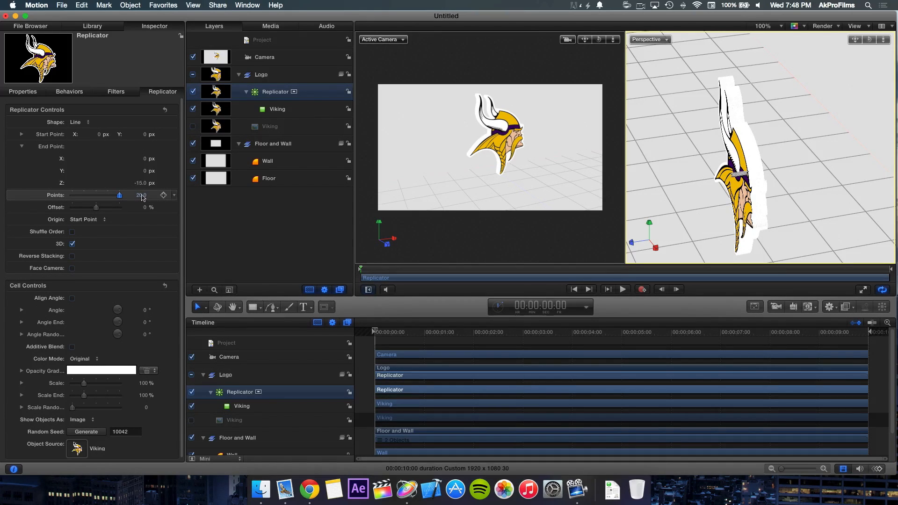
left_click(145, 197)
left_click_drag(119, 198, 85, 197)
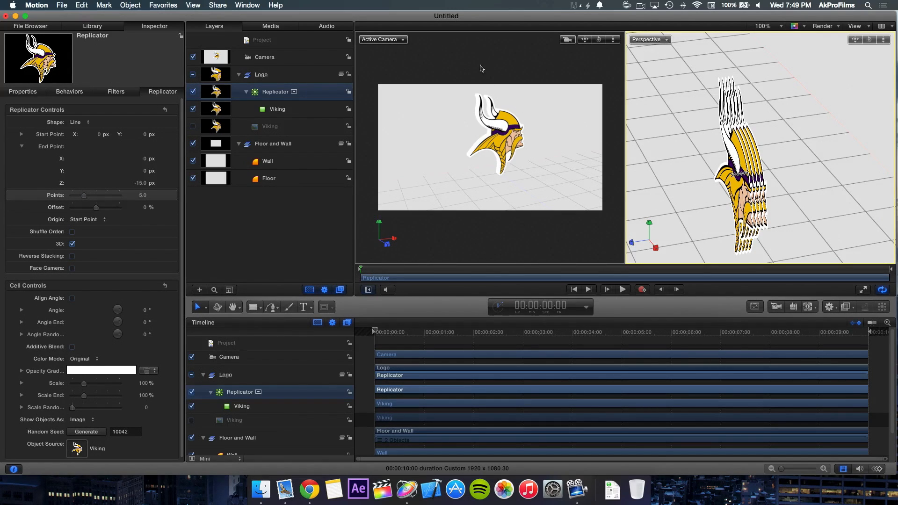
left_click(475, 78)
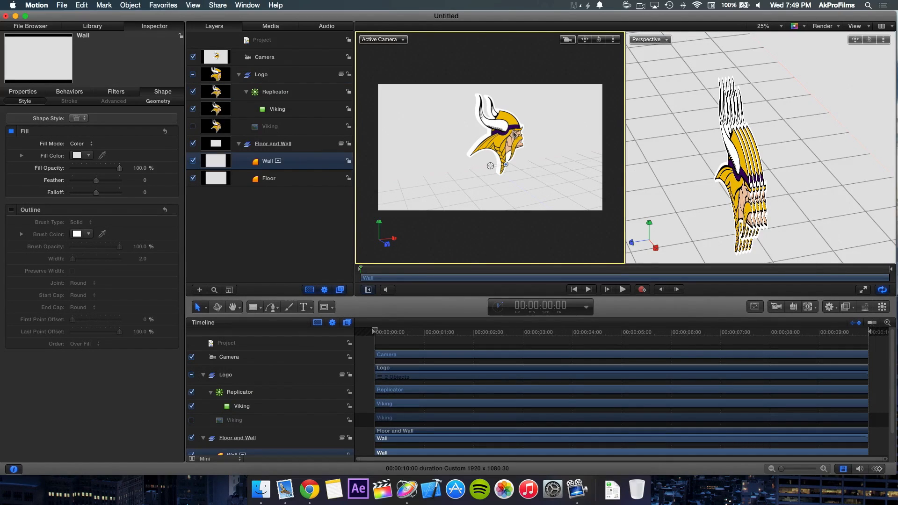
left_click(314, 230)
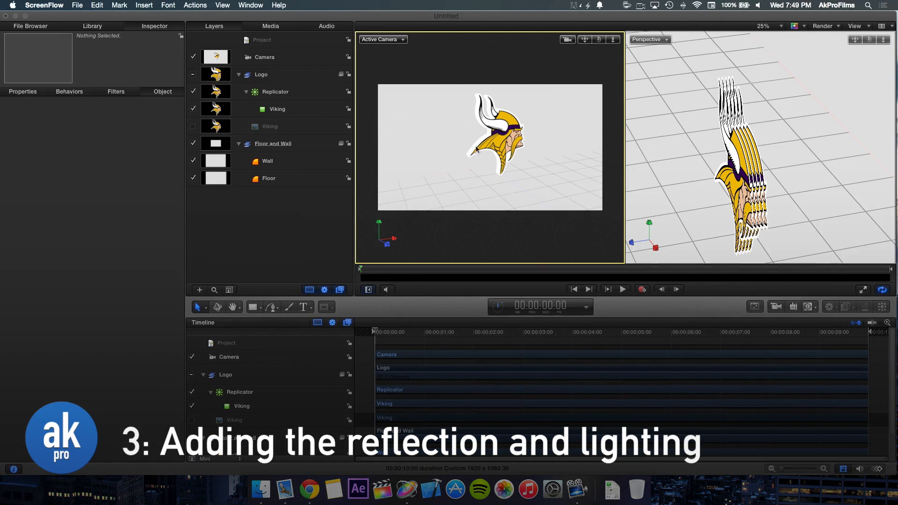
Step: Enable Reflection in the Floor layer's properties
left_click(461, 182)
left_click(533, 195)
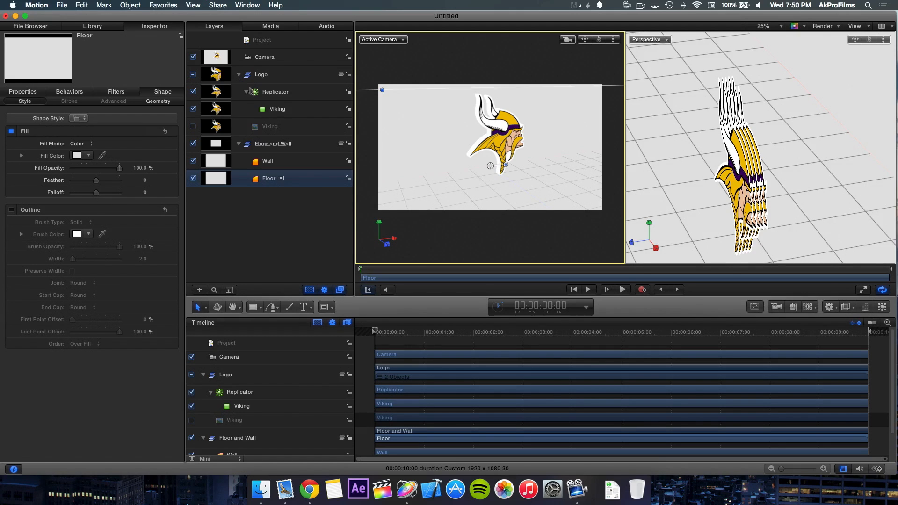
left_click(281, 220)
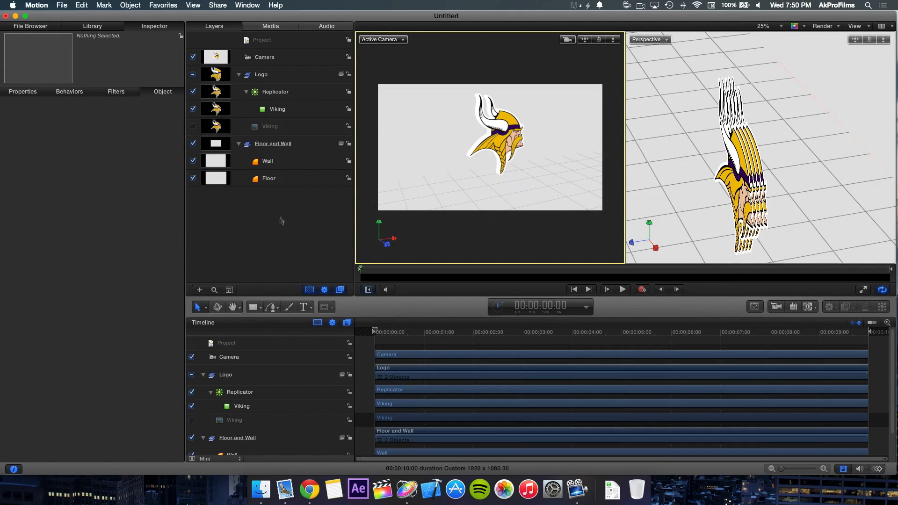
left_click(466, 195)
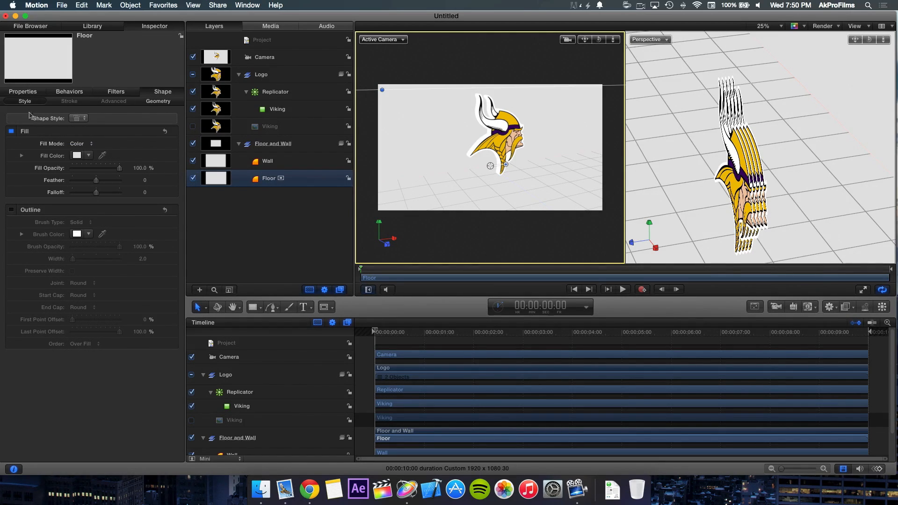
left_click(24, 92)
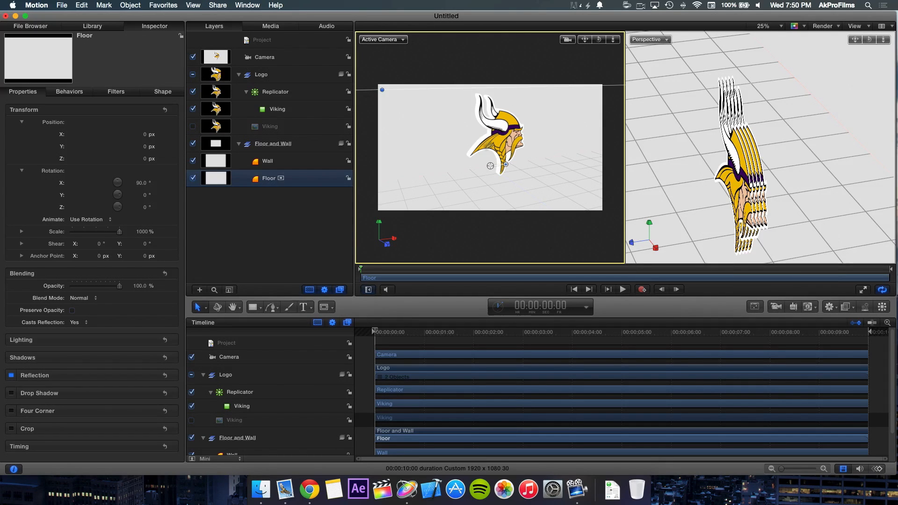
left_click(322, 231)
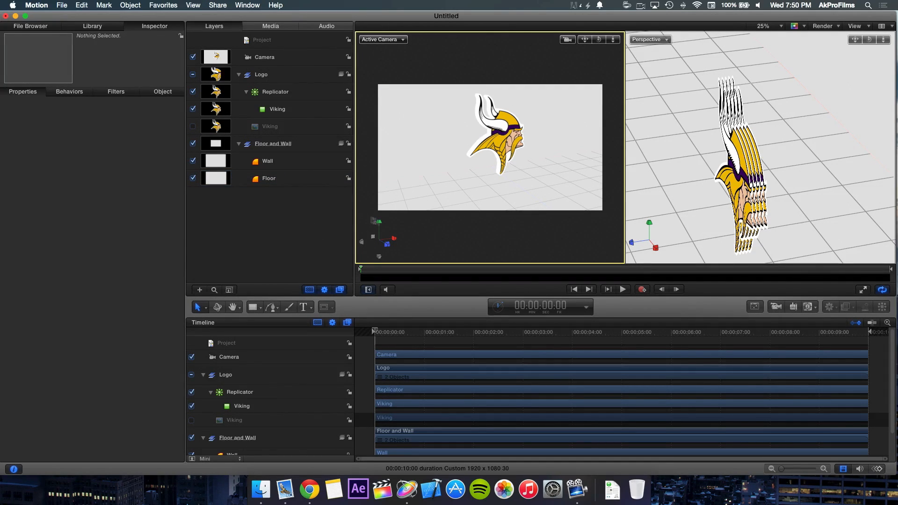
Step: Add a point light to the scene and pull it forward from the wall to the front of the Viking logo
left_click(794, 308)
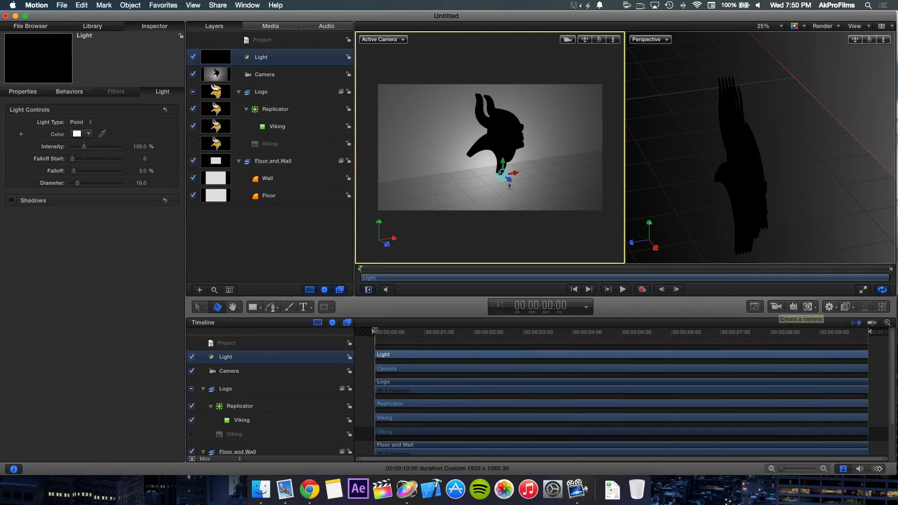
left_click_drag(511, 182, 571, 232)
left_click_drag(566, 222, 511, 130)
mouse_move(867, 42)
left_mouse_down()
mouse_move(892, 42)
mouse_move(860, 42)
left_mouse_up()
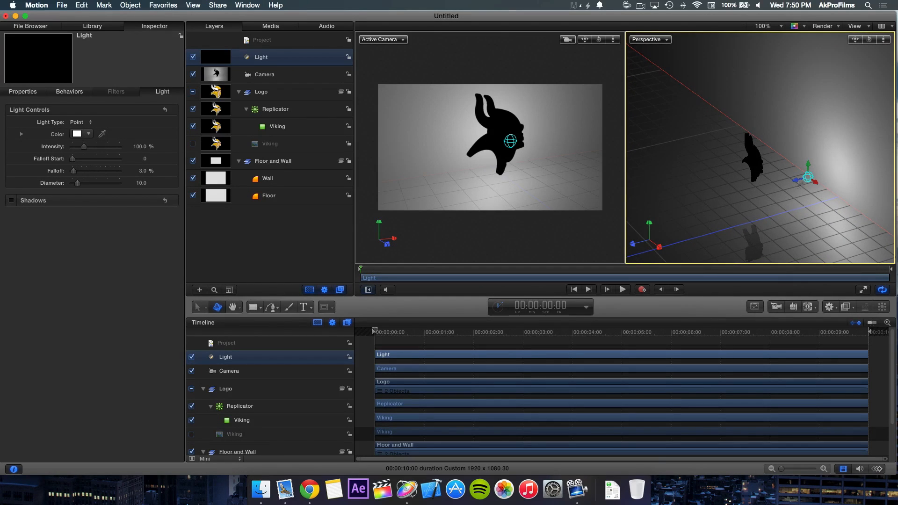
left_click_drag(796, 181, 696, 154)
Step: Shift the light sideways in the Perspective viewport until it sits beside the logo's face
left_click_drag(868, 41, 765, 124)
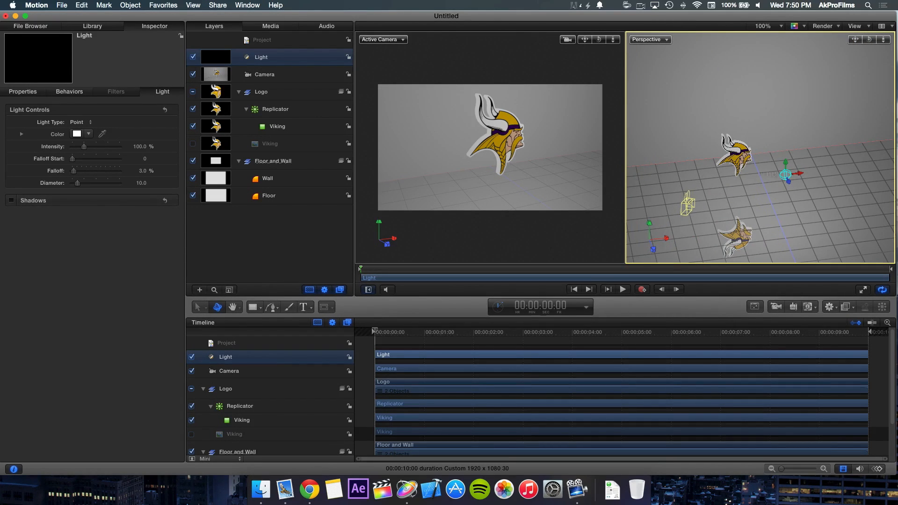
left_click_drag(801, 174, 766, 177)
left_click(757, 190)
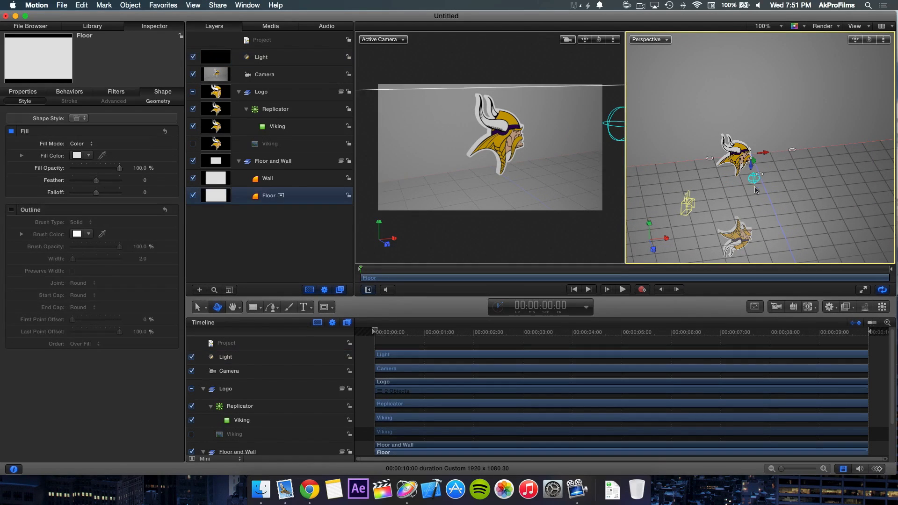
left_click(751, 183)
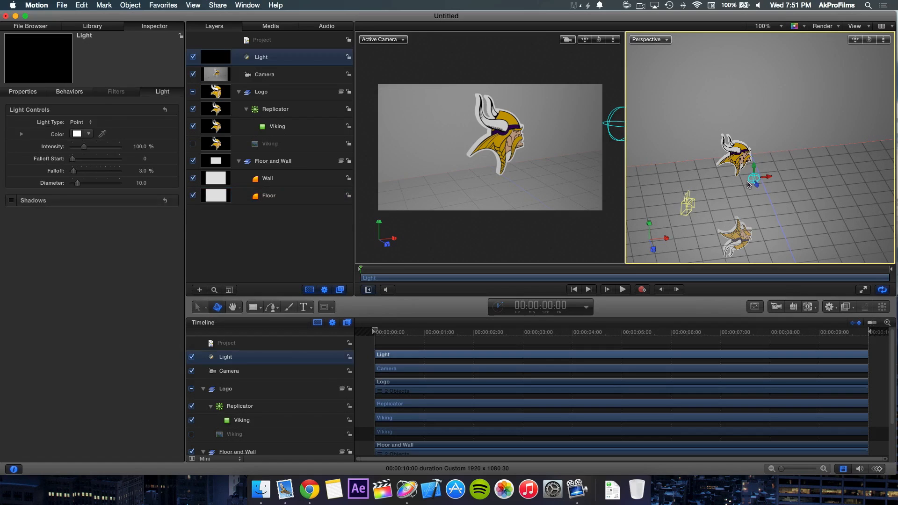
left_click_drag(758, 187, 742, 161)
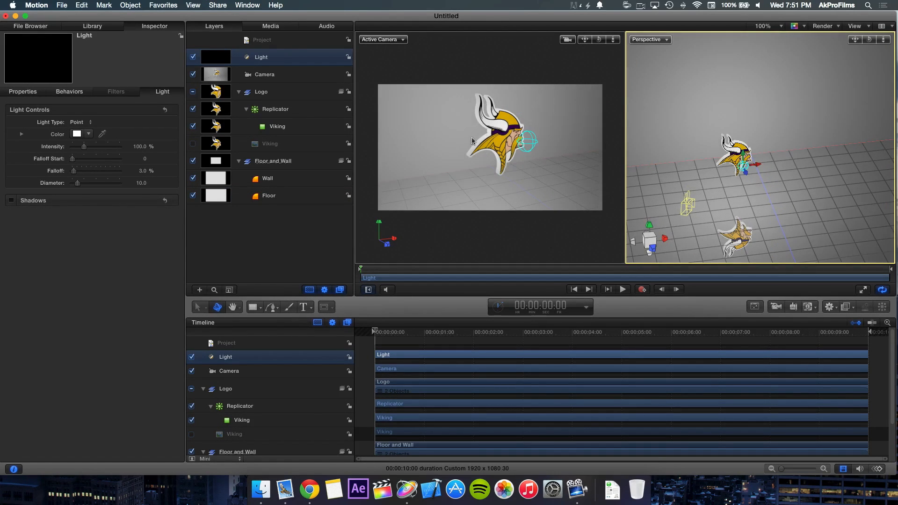
Step: Lower the Logo group closer to the floor and reframe the scene camera on it from a higher angle
left_click(492, 131)
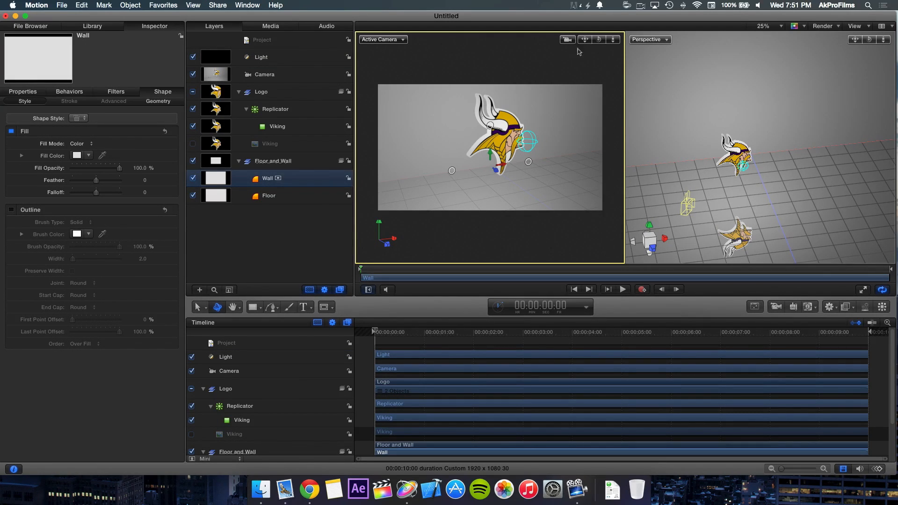
left_click_drag(599, 39, 586, 54)
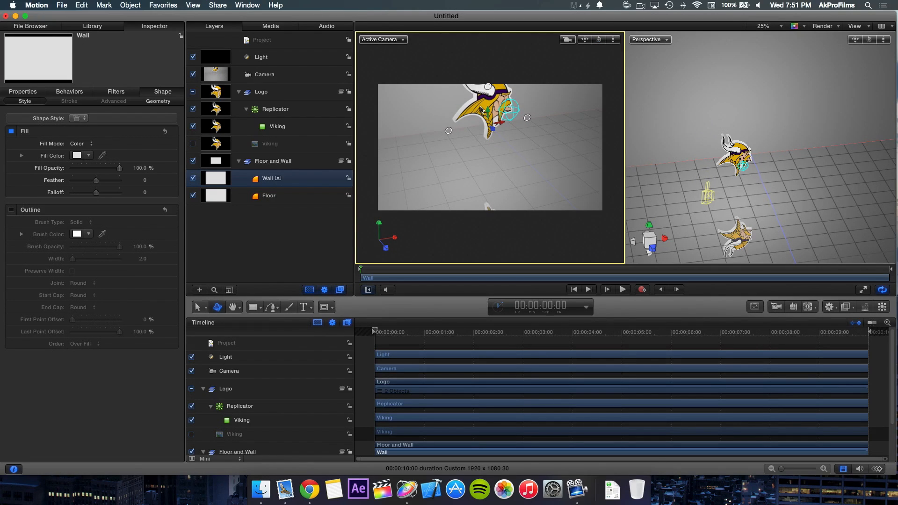
left_click(271, 95)
left_click_drag(487, 113, 489, 136)
left_click(444, 71)
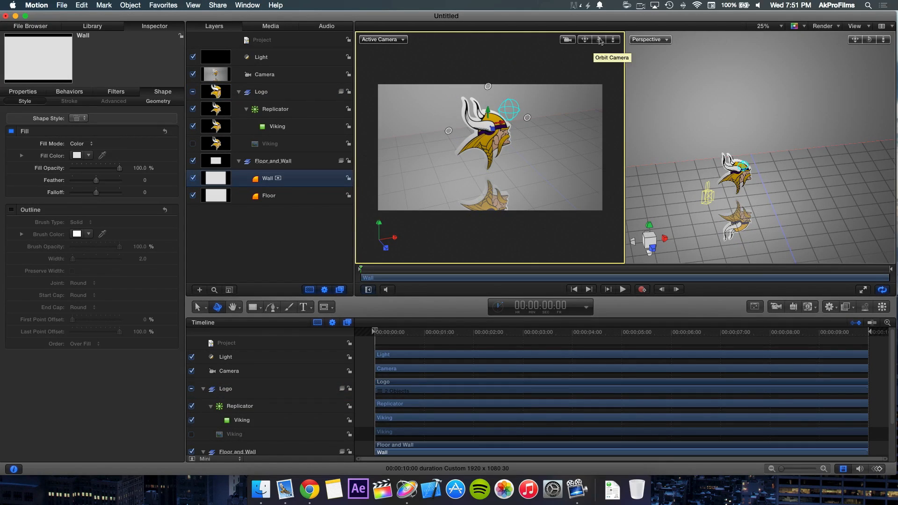
left_click_drag(612, 41, 592, 43)
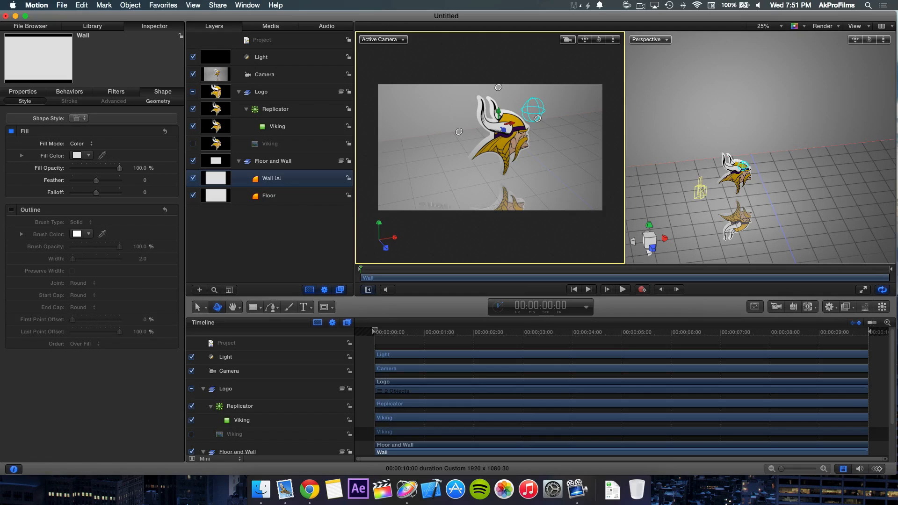
Step: Blur the Floor layer's reflection with a Blur Amount of about 72
left_click(279, 208)
left_click(286, 203)
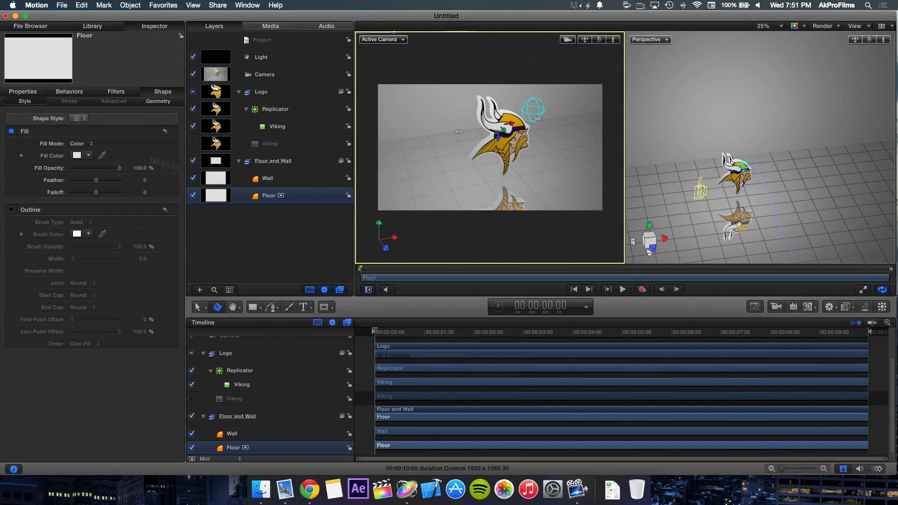
left_click(29, 93)
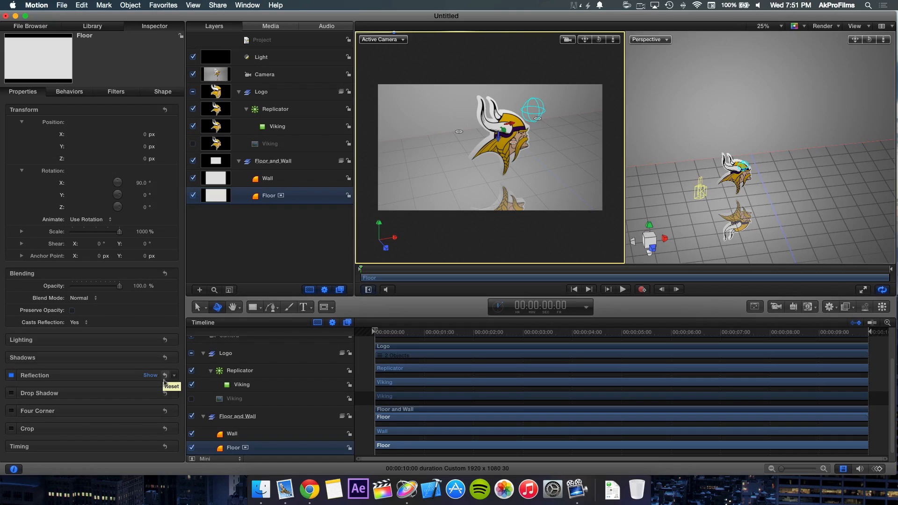
left_click(150, 375)
scroll(114, 381, "down", 1)
left_click_drag(111, 380, 107, 399)
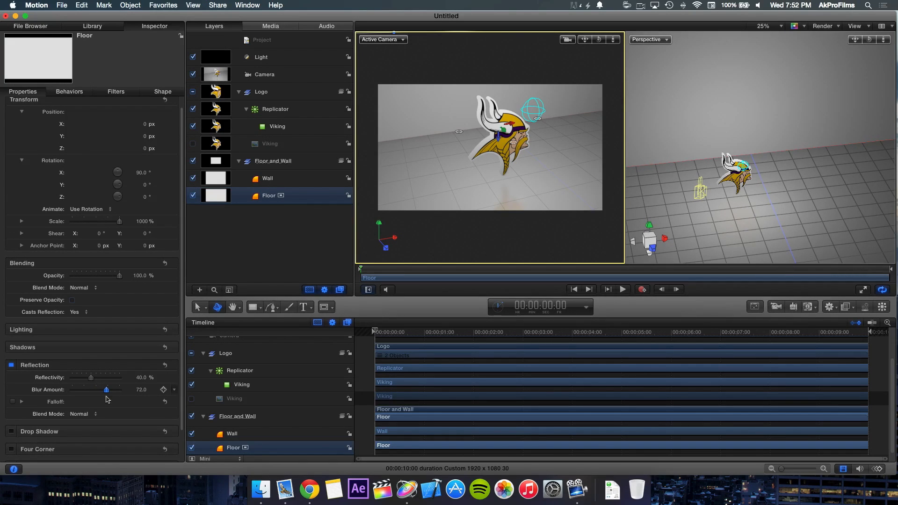
left_click_drag(108, 399, 106, 399)
left_click(80, 414)
left_click(28, 422)
left_click(320, 273)
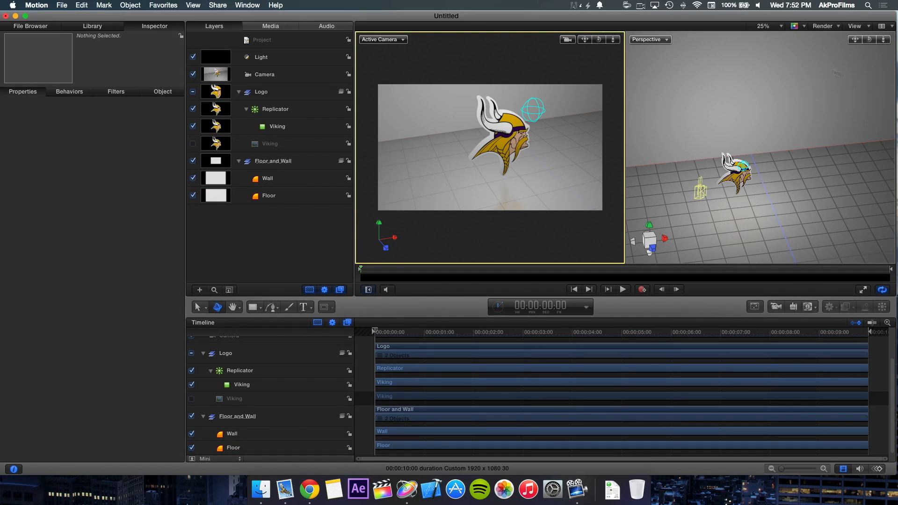
Step: Reposition the light in front of the logo's face at about X -160 px and Y 155 px
left_click_drag(869, 40, 896, 42)
left_click(785, 135)
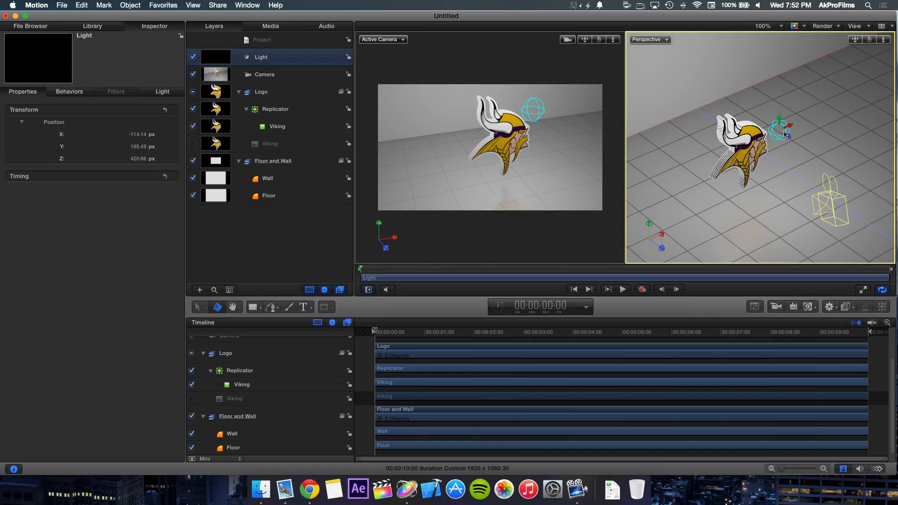
left_click_drag(790, 130, 772, 158)
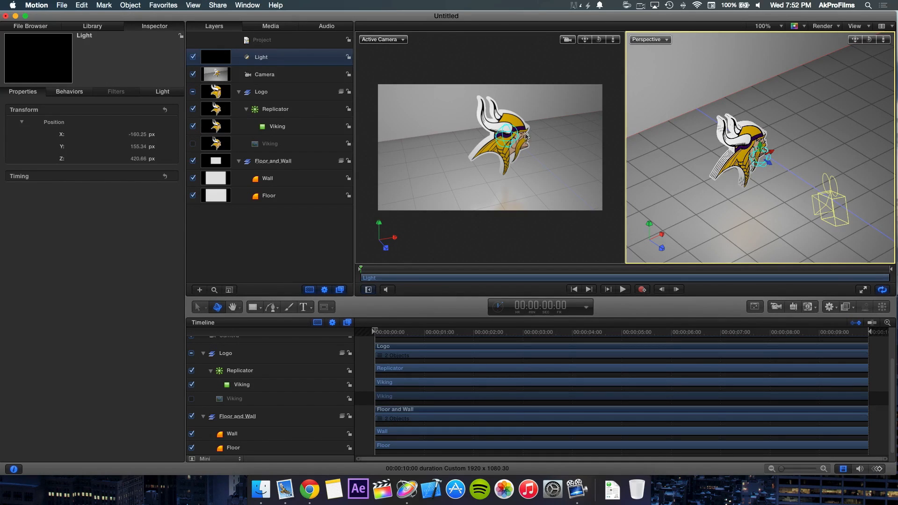
left_click(299, 232)
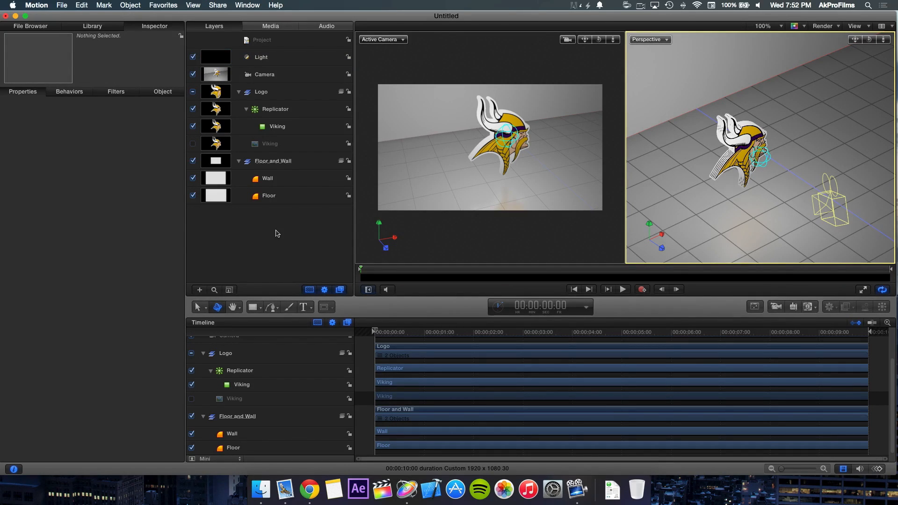
Step: Add a second light to the scene and name it Purple Accent
left_click(793, 307)
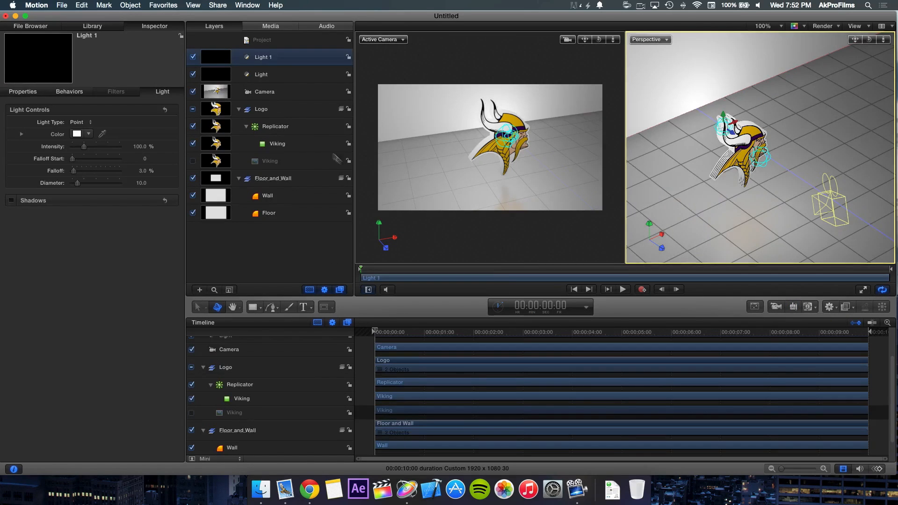
double_click(266, 60)
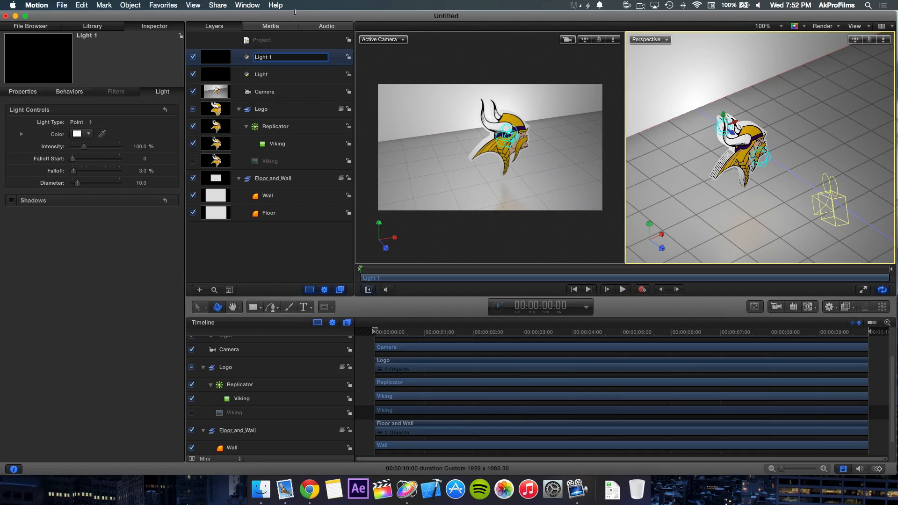
left_click_drag(281, 60, 203, 45)
type("Purple Accent")
key("Return")
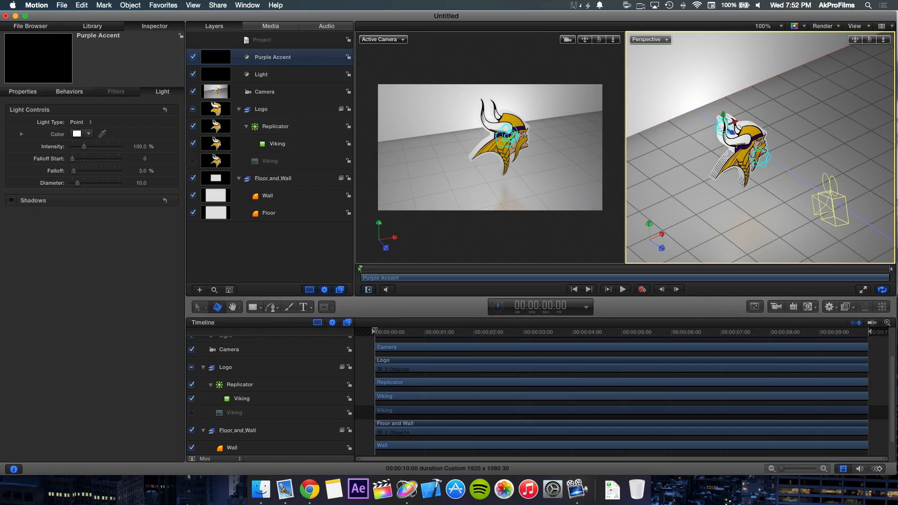
Step: Rename the first light as Logo Light
left_click(269, 72)
left_click(269, 73)
left_click_drag(278, 72, 223, 47)
type("Logo Light")
key("Return")
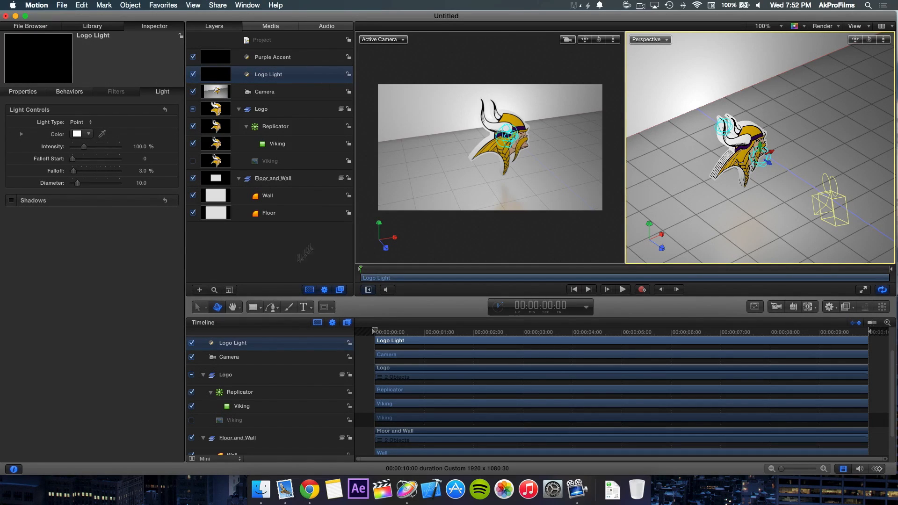
left_click(290, 259)
Step: Move the Purple Accent light to about X -327, Y 0, Z 323 and change its type to Spot
left_click(302, 58)
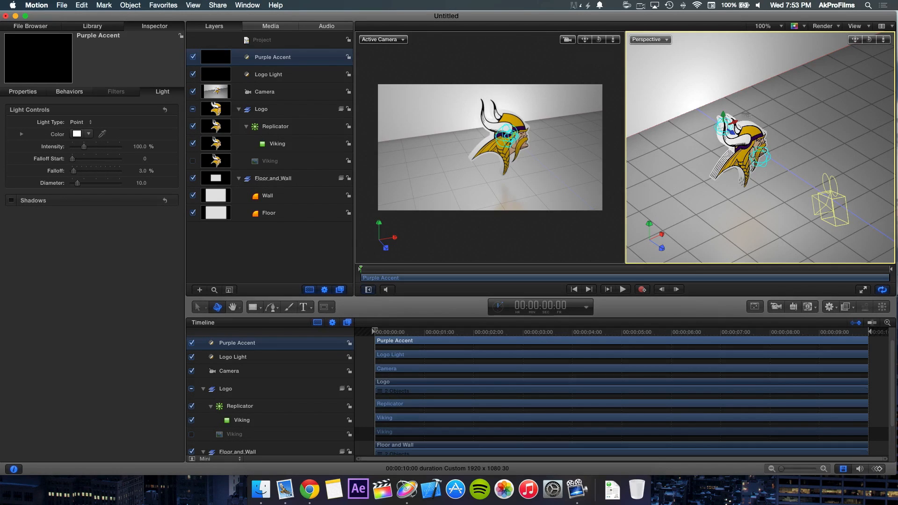
left_click_drag(732, 135, 674, 197)
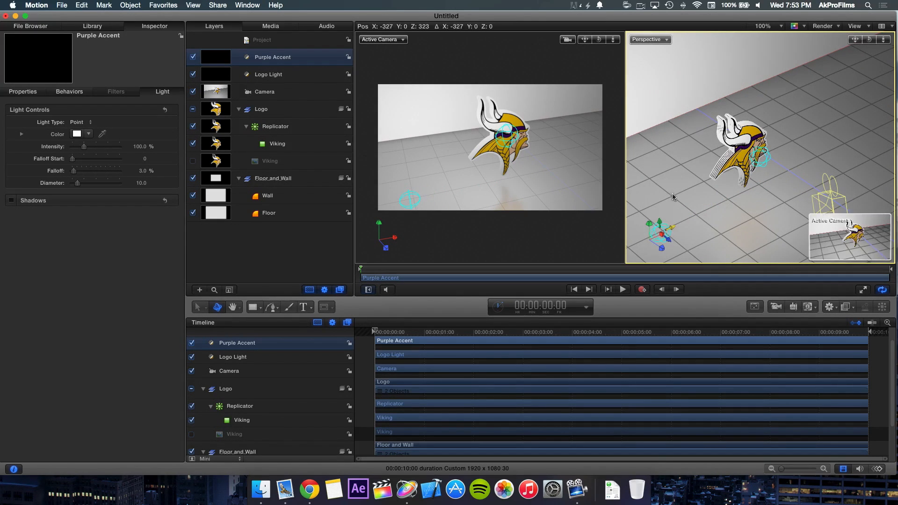
left_click(83, 122)
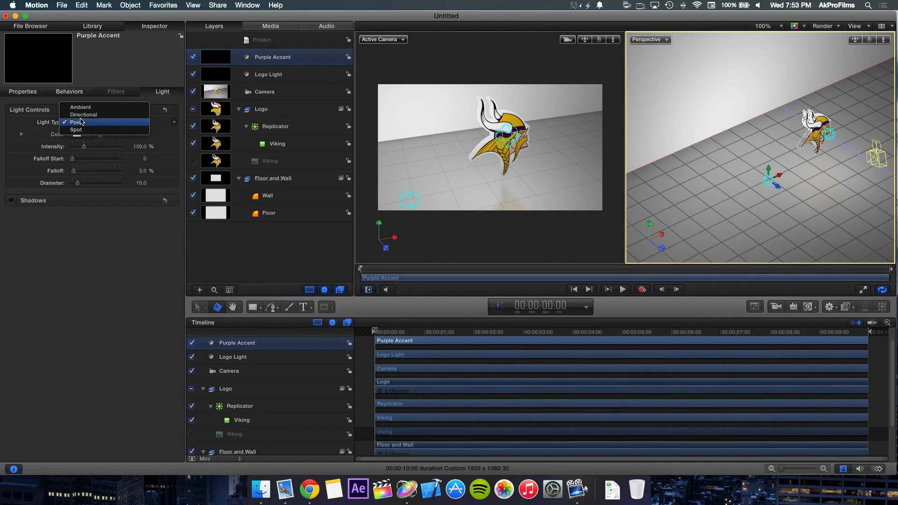
left_click(84, 129)
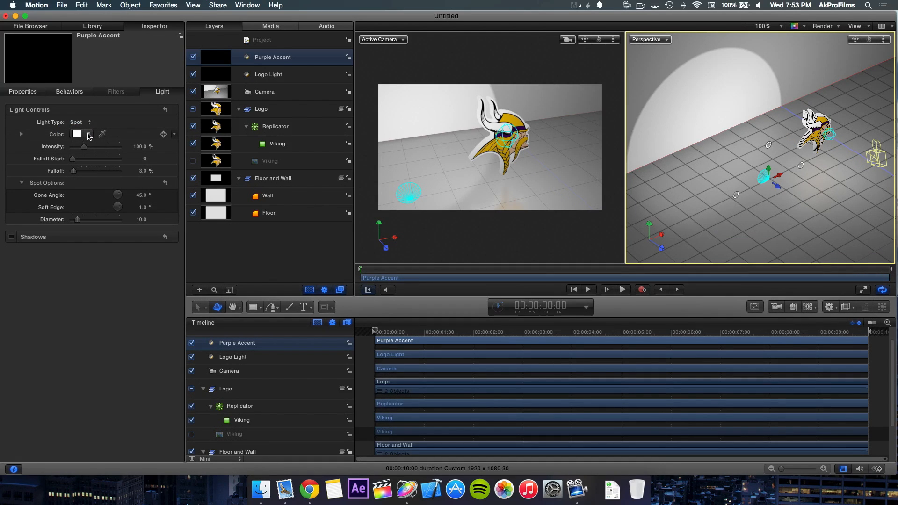
Step: Give the Purple Accent spotlight a dark purple color, an Intensity of 400% and a Falloff Start of 514
left_click(89, 135)
left_click_drag(112, 172, 150, 208)
left_click_drag(85, 147, 140, 154)
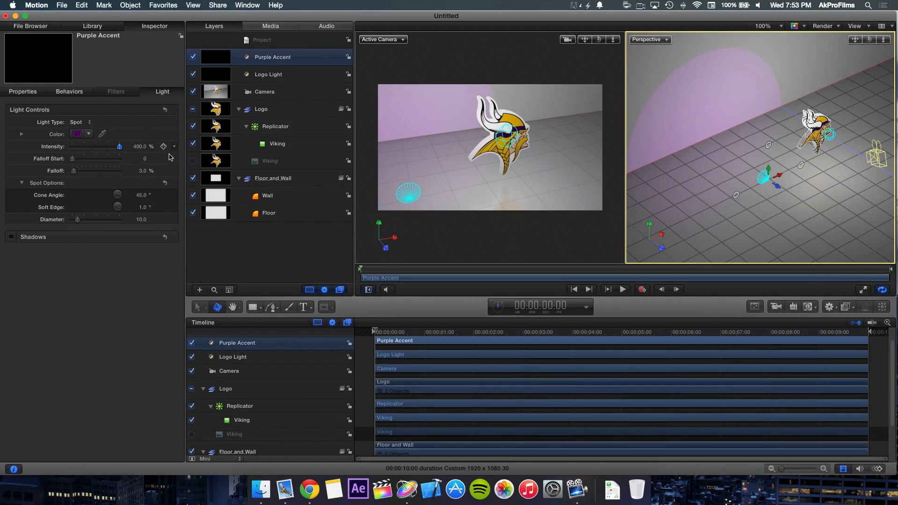
left_click_drag(72, 159, 97, 159)
left_click(88, 134)
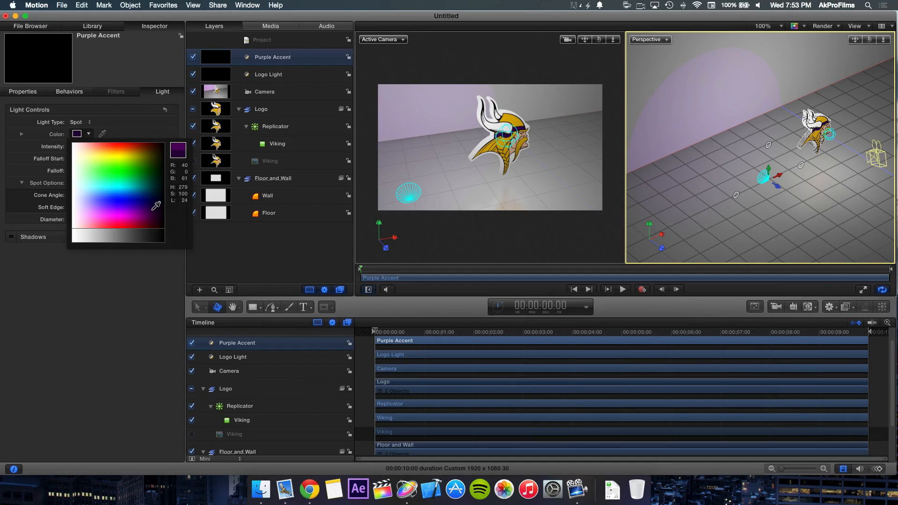
Step: Reposition the Purple Accent spotlight so it washes the wall behind the logo, and raise its Intensity to 1035%
left_click(420, 191)
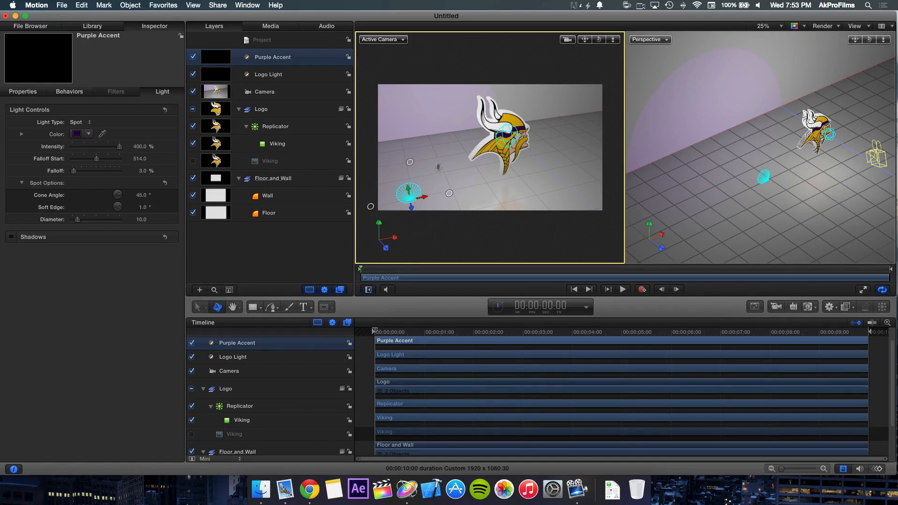
left_click_drag(370, 206, 368, 201)
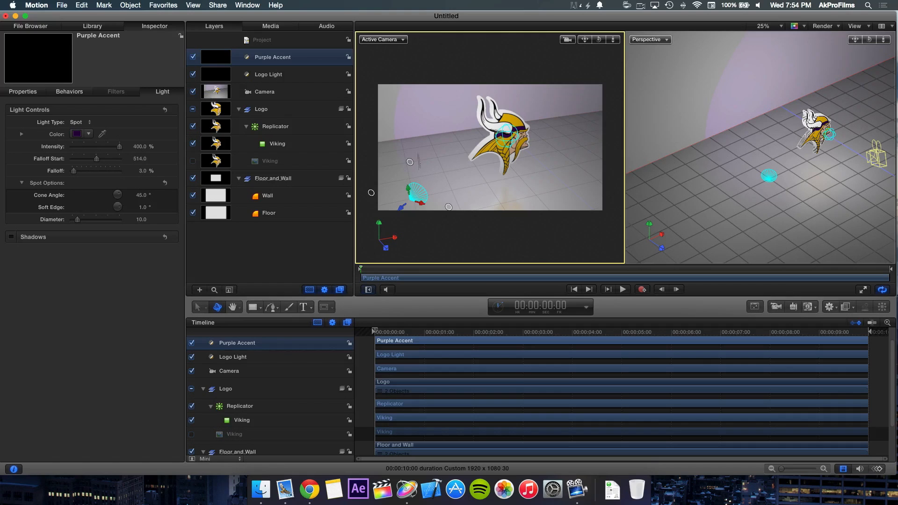
left_click(773, 178)
left_click_drag(782, 182, 721, 217)
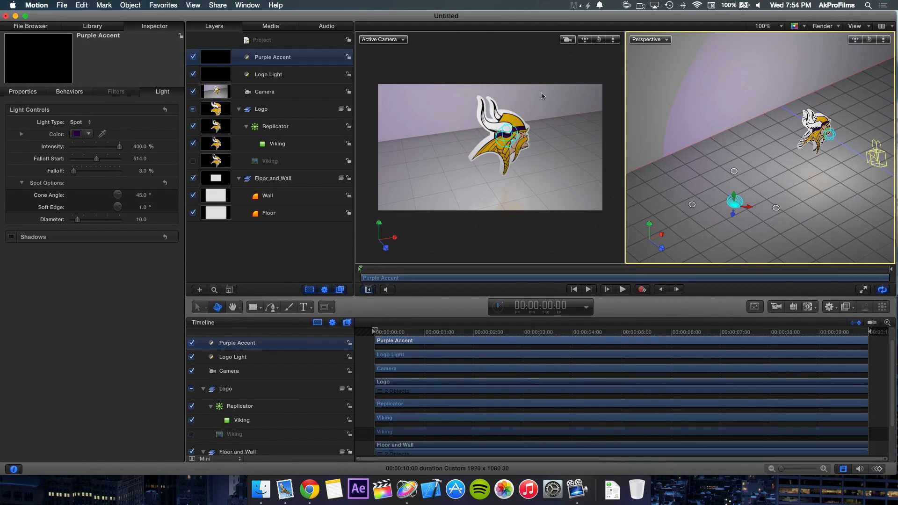
left_click(144, 148)
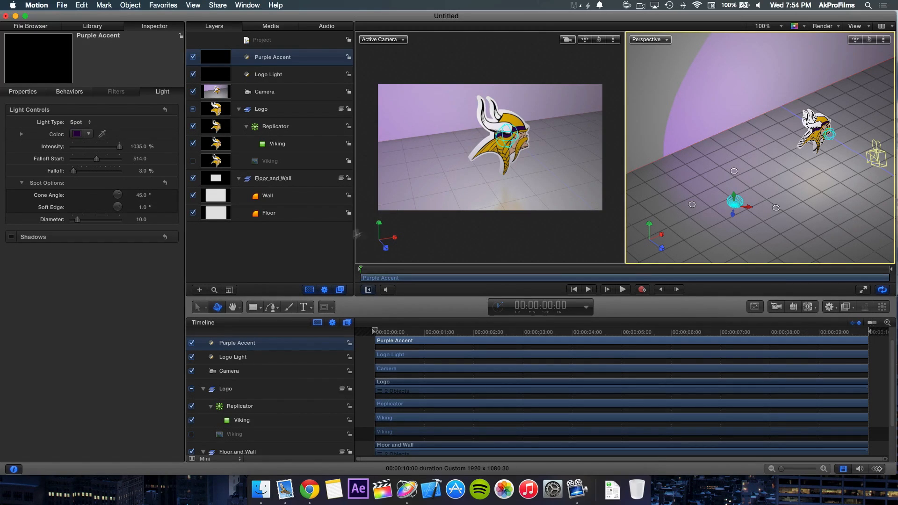
left_click(320, 242)
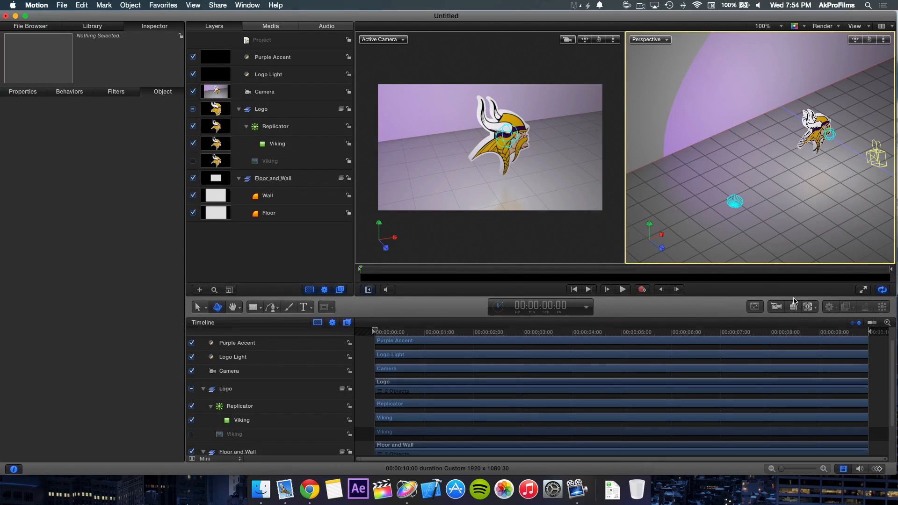
Step: Duplicate the Purple Accent light and rename the copy as Yellow Accent
left_click(265, 58)
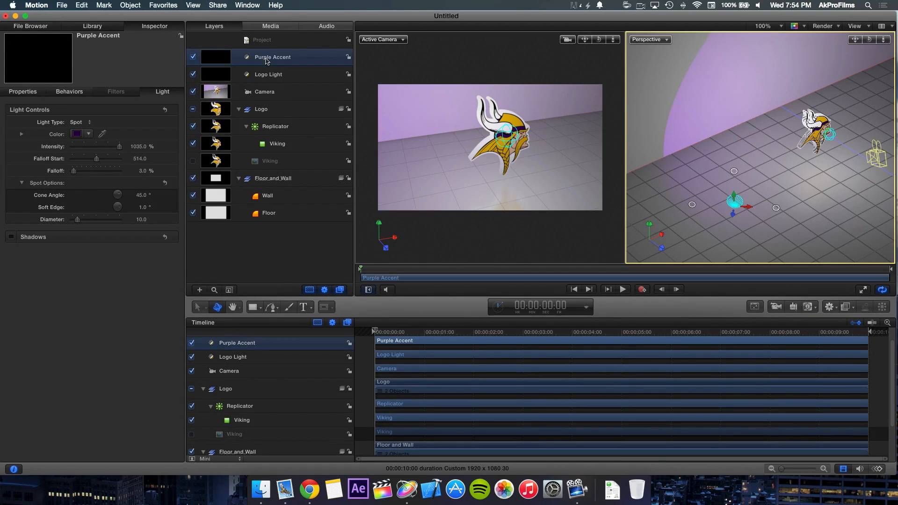
key("super+d")
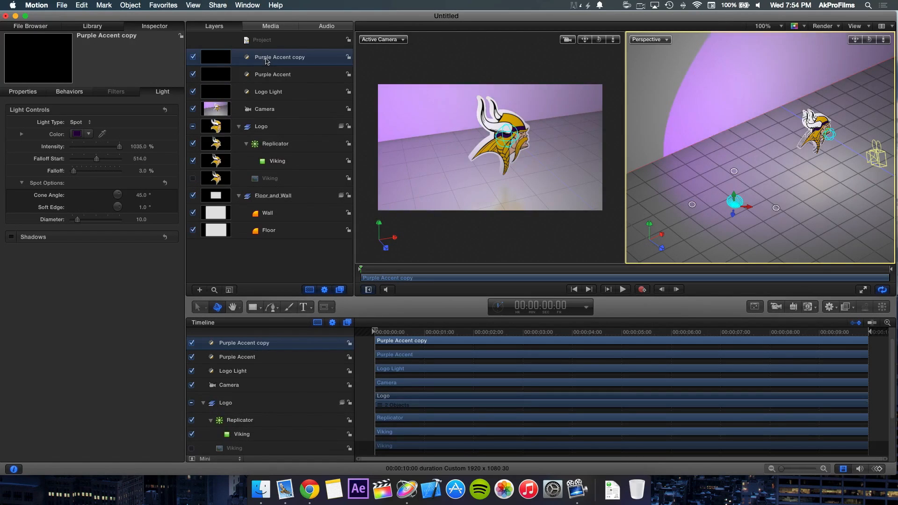
double_click(267, 62)
key("Return")
double_click(268, 59)
left_click_drag(309, 57, 295, 58)
key("BackSpace")
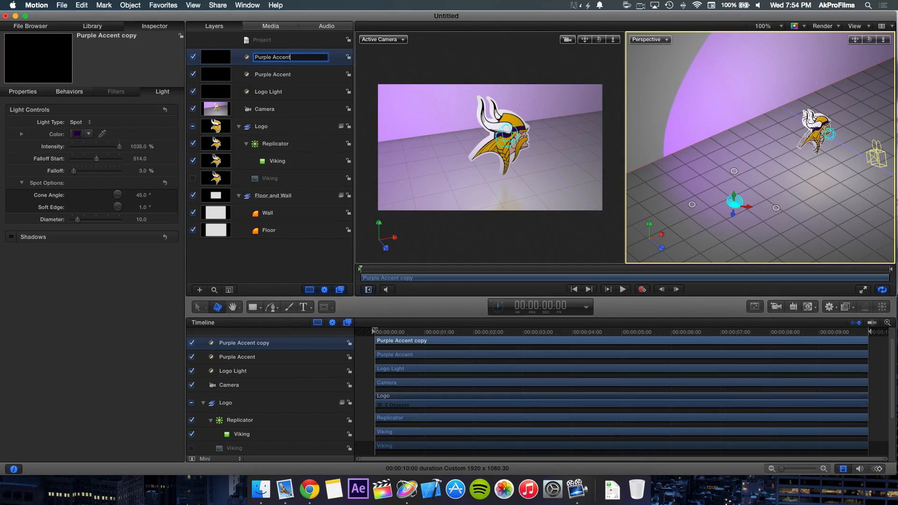
type("Yellow")
key("Return")
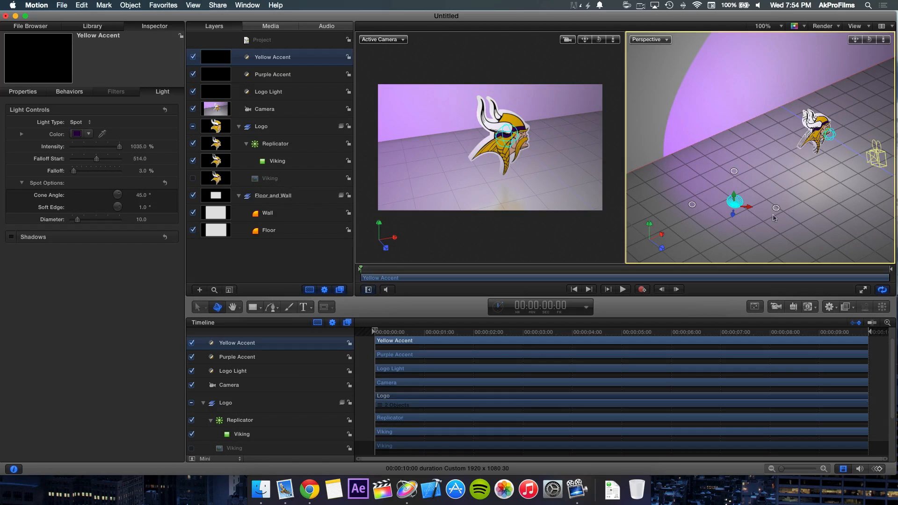
Step: Move the Yellow Accent spotlight to the side of the scene opposite the Purple Accent and rotate it toward the logo and wall
left_click_drag(732, 216, 879, 168)
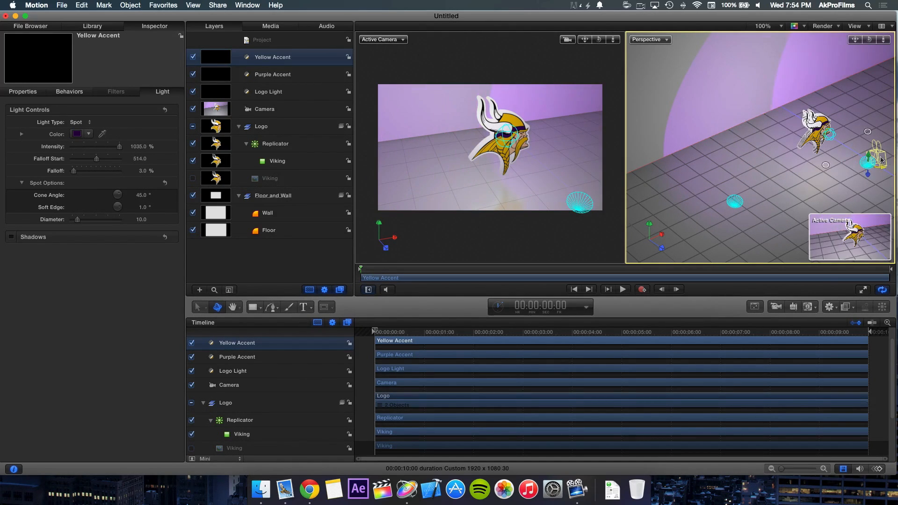
left_click_drag(855, 39, 680, 66)
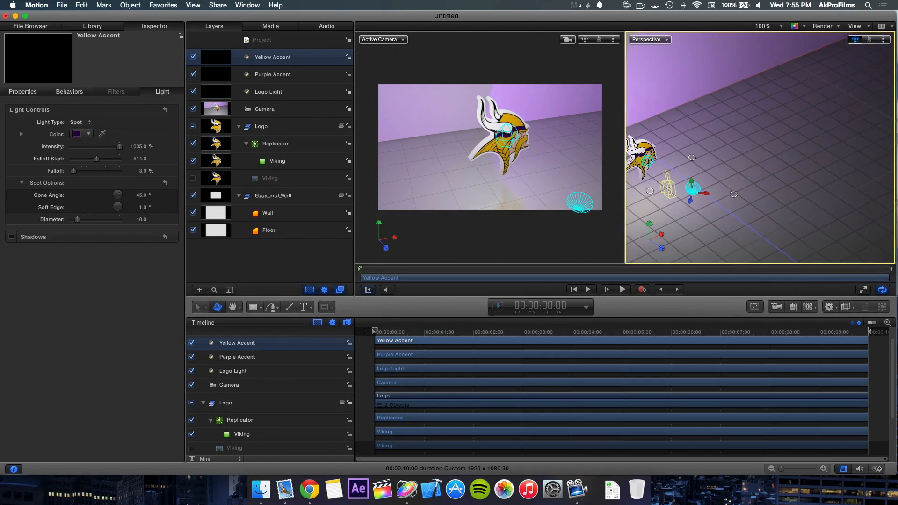
left_click_drag(735, 198, 784, 73)
left_click_drag(785, 109, 884, 144)
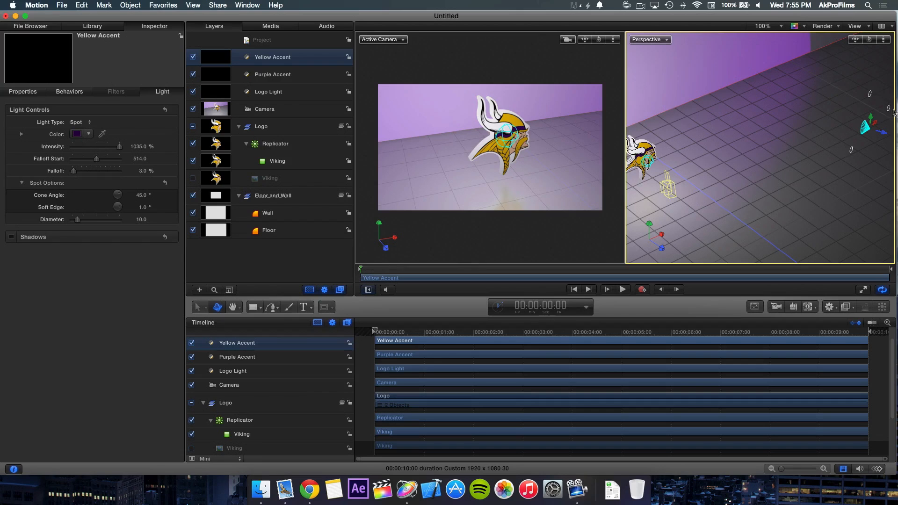
left_click_drag(859, 151, 861, 153)
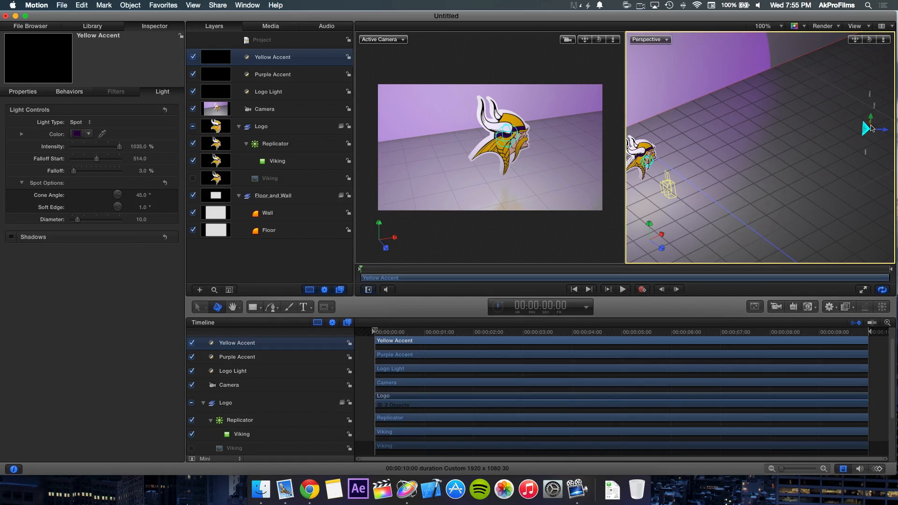
left_click_drag(871, 127, 862, 148)
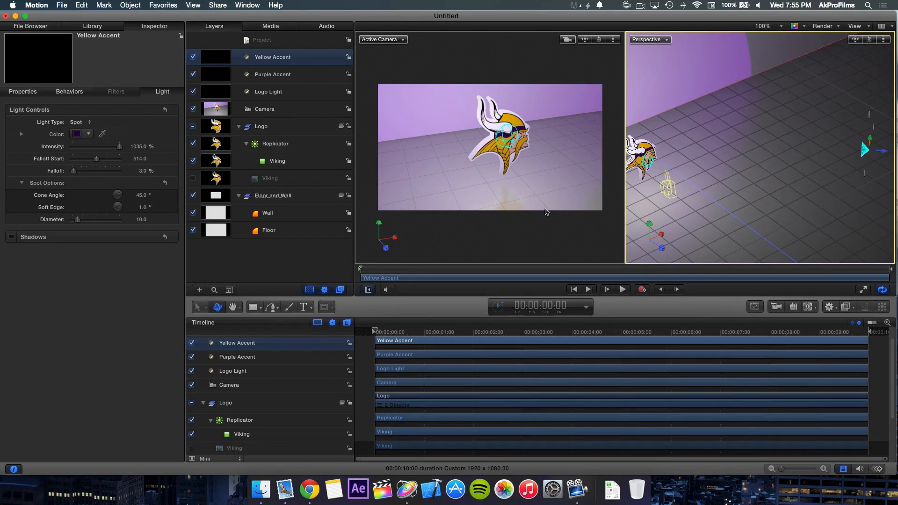
Step: Give the Yellow Accent spotlight a light yellow color and an Intensity of 67%
left_click(88, 135)
left_click(99, 150)
left_click_drag(99, 150, 102, 150)
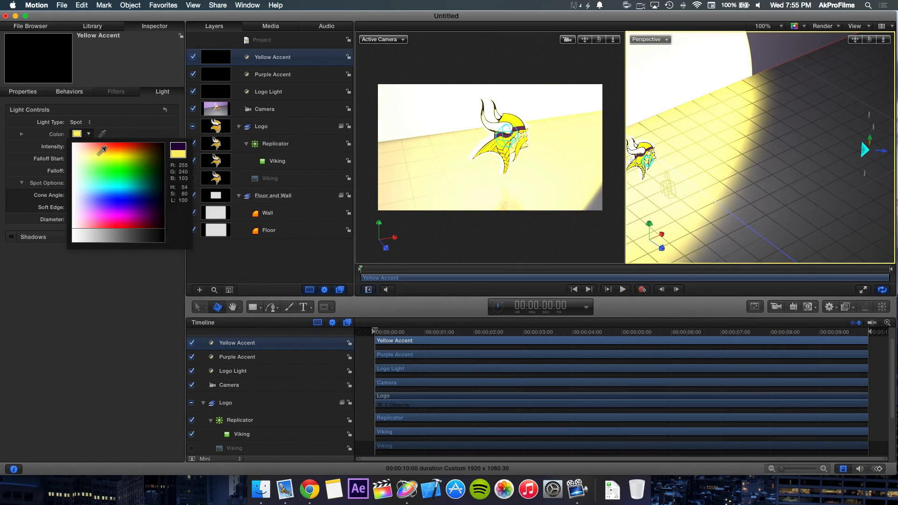
left_click(99, 155)
mouse_move(139, 146)
left_mouse_down()
mouse_move(110, 147)
mouse_move(129, 147)
left_mouse_up()
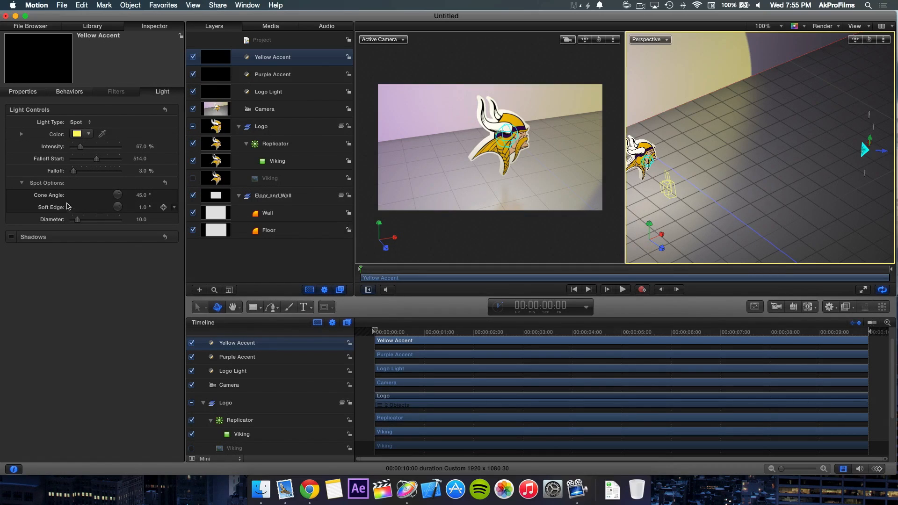
Step: Widen the Yellow Accent spotlight's Cone Angle to 90°
left_click(143, 195)
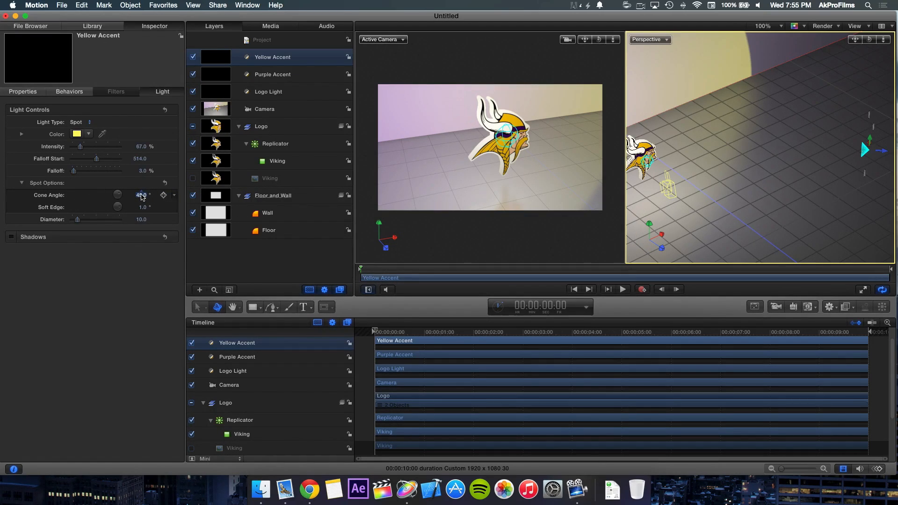
type("90")
key("Return")
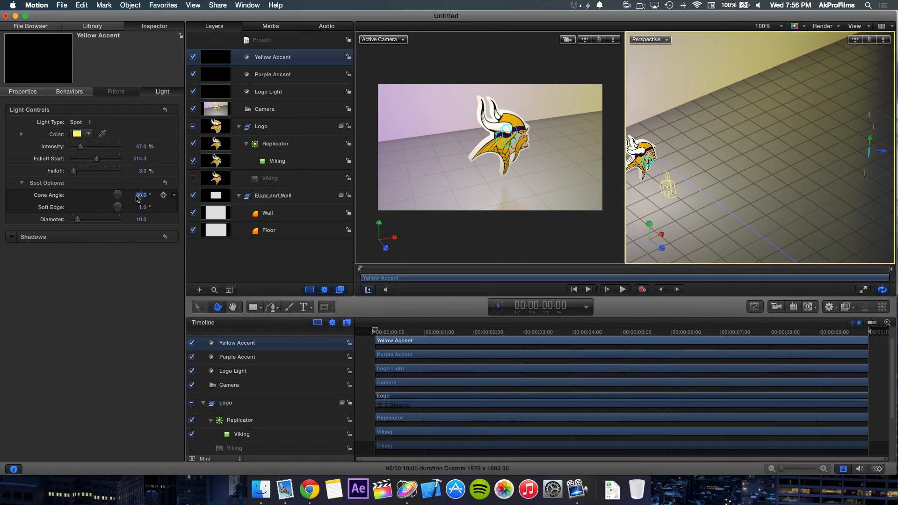
mouse_move(121, 194)
left_mouse_down()
mouse_move(106, 189)
mouse_move(116, 204)
mouse_move(140, 196)
mouse_move(121, 201)
mouse_move(118, 193)
left_mouse_up()
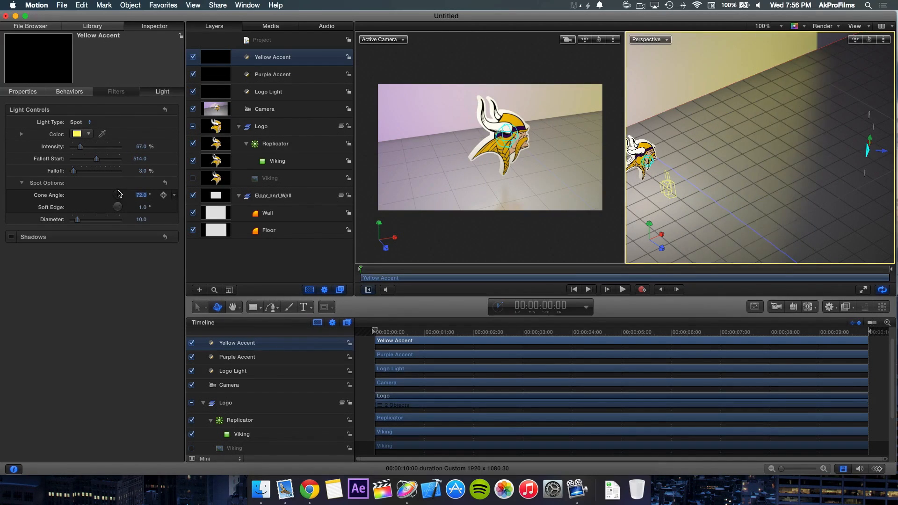
left_click(141, 195)
type("900")
key("Return")
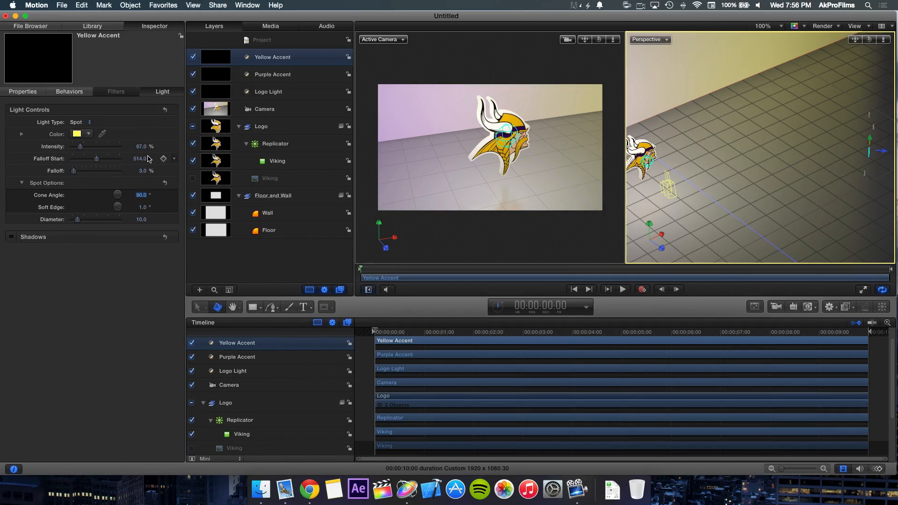
Step: Set the number of Points on the logo's Replicator to 45
left_click(482, 114)
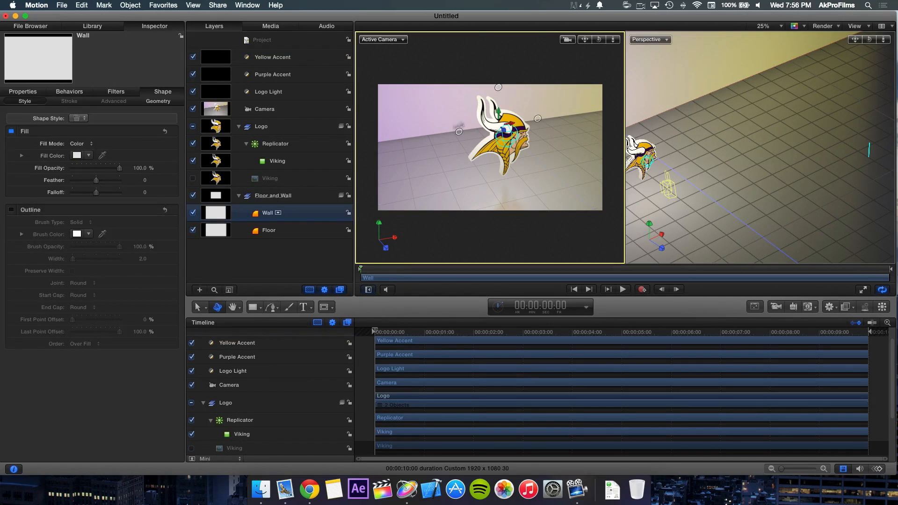
left_click(258, 258)
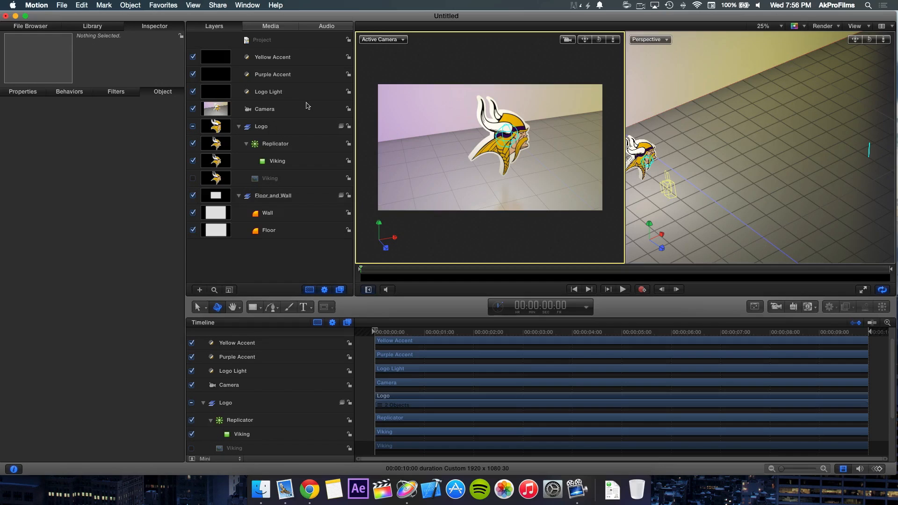
left_click(300, 146)
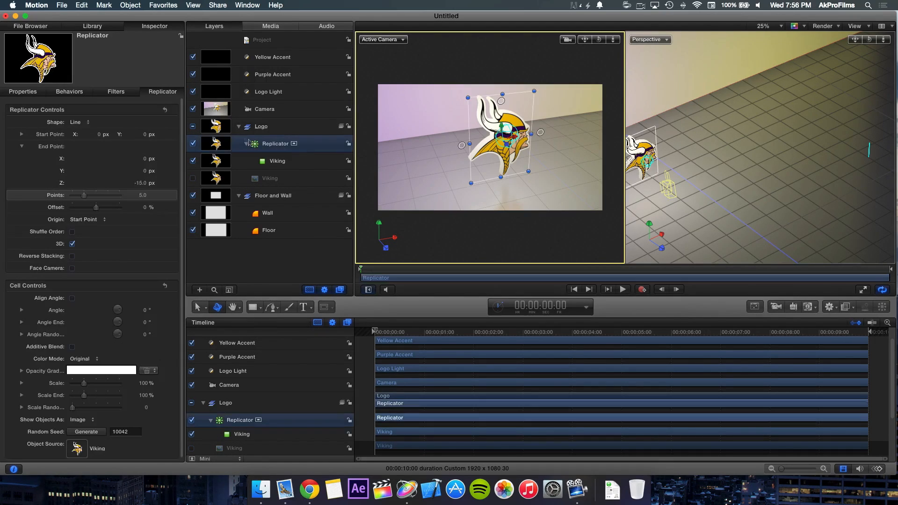
left_click(143, 197)
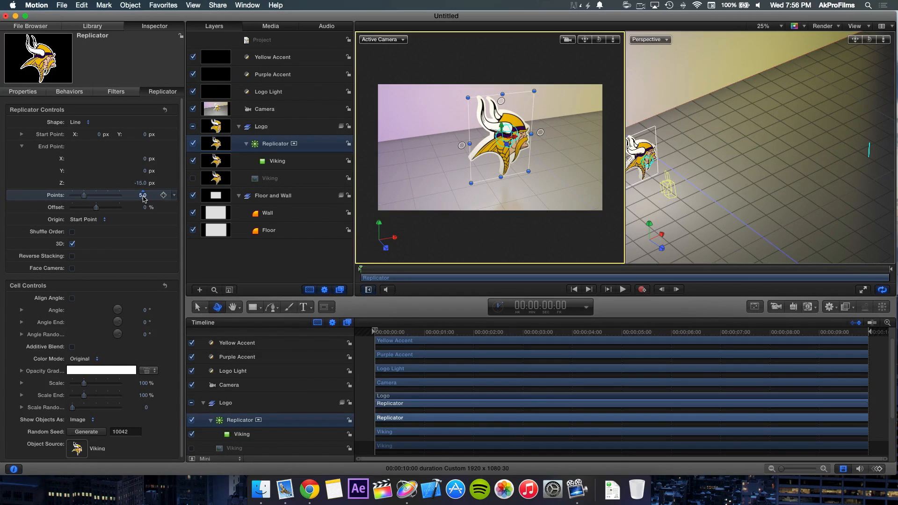
type("45")
left_click(283, 263)
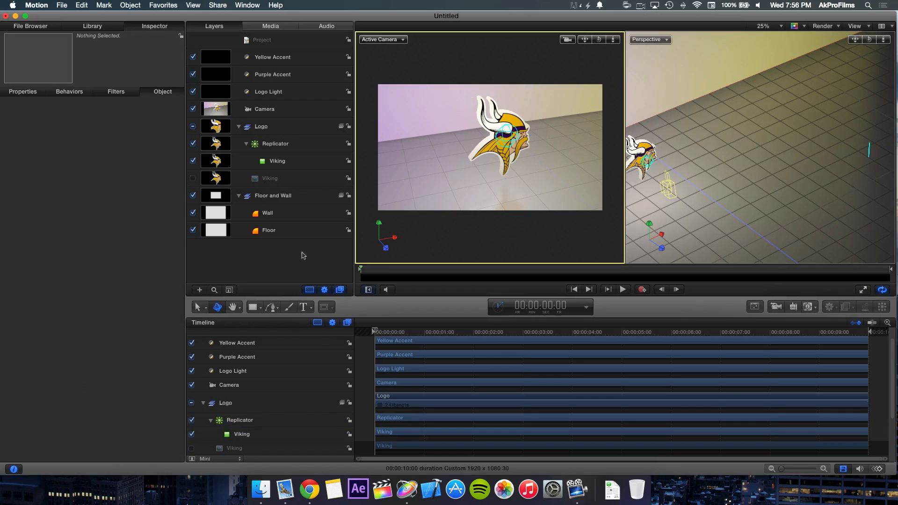
Step: Set up a QuickTime movie export with Same as Source, QuickTime Player as the opening application, and Video and Audio included
left_click(366, 144)
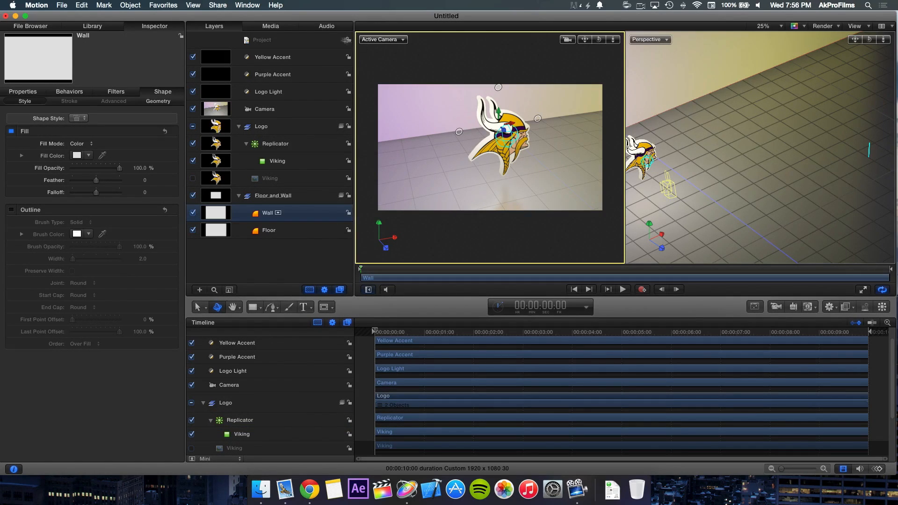
left_click(217, 5)
left_click(245, 108)
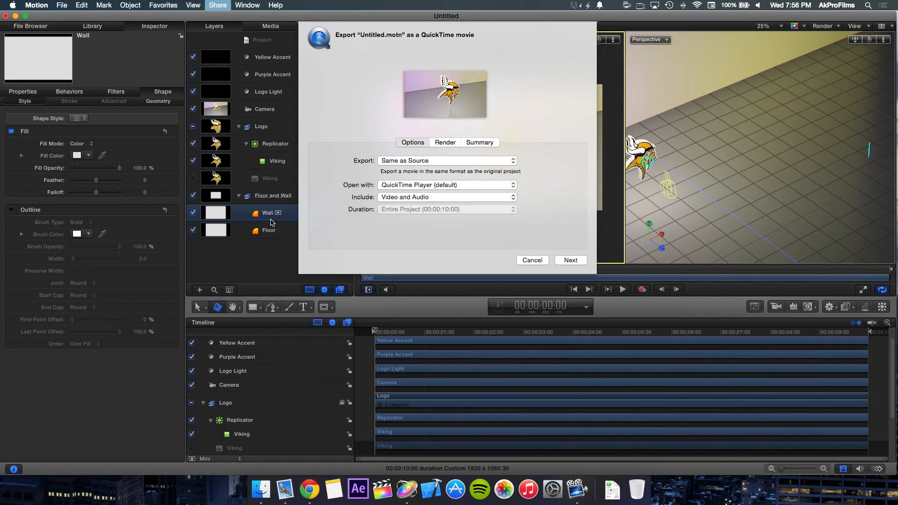
left_click(430, 164)
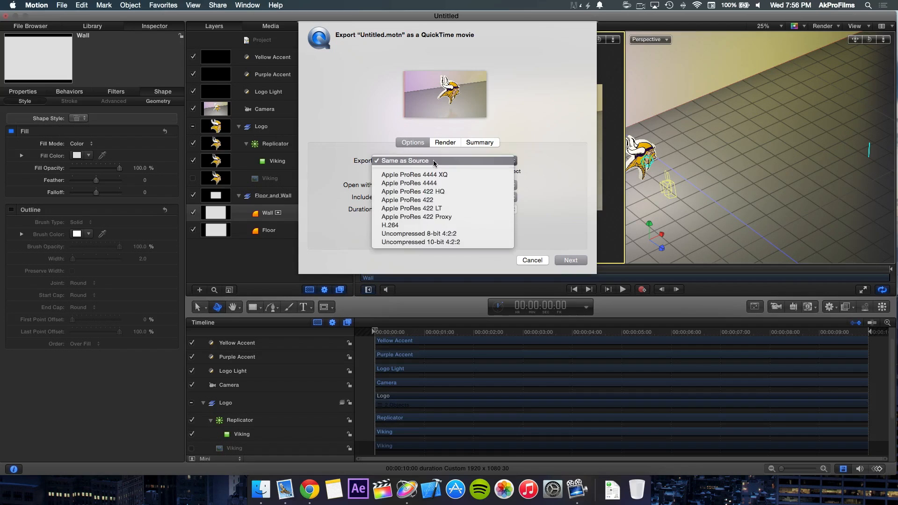
left_click(433, 160)
left_click(419, 186)
left_click(419, 185)
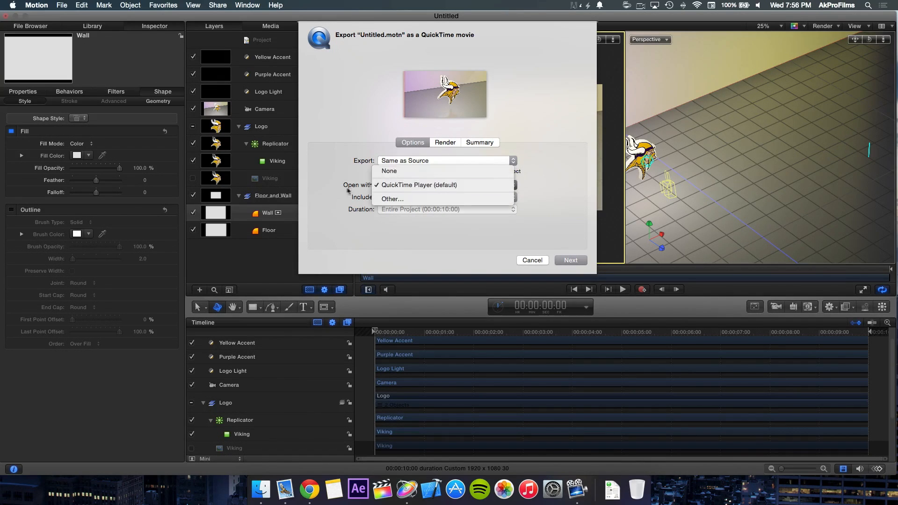
left_click(404, 197)
left_click(404, 197)
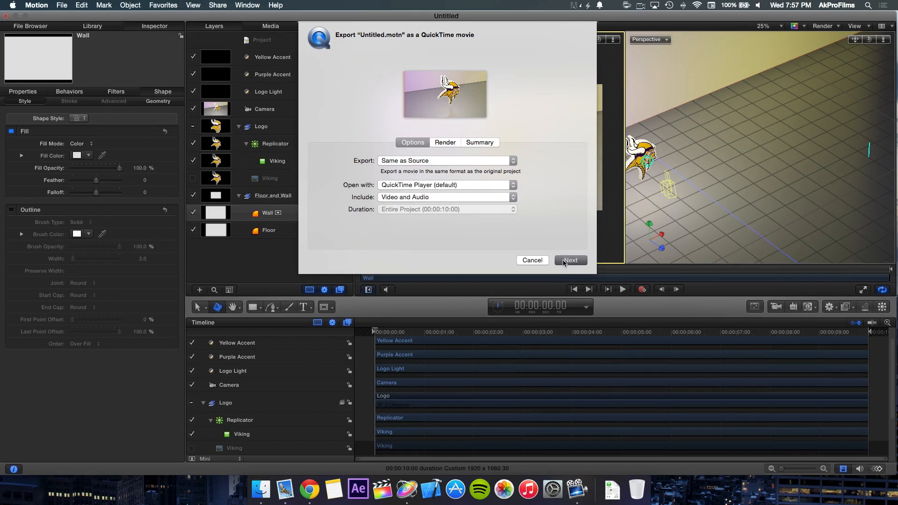
Step: Save the exported movie to the Desktop under the name 3DLog
key("Return")
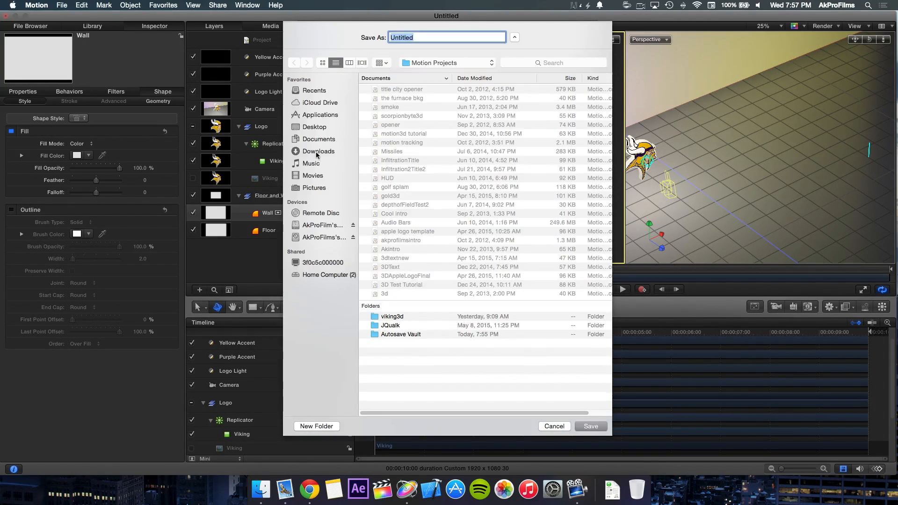
left_click(316, 131)
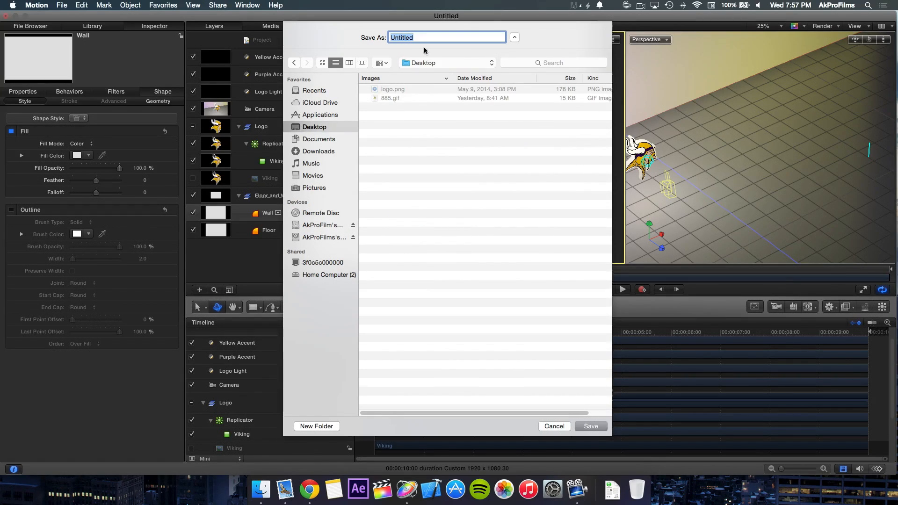
type("3DLogo")
key("Return")
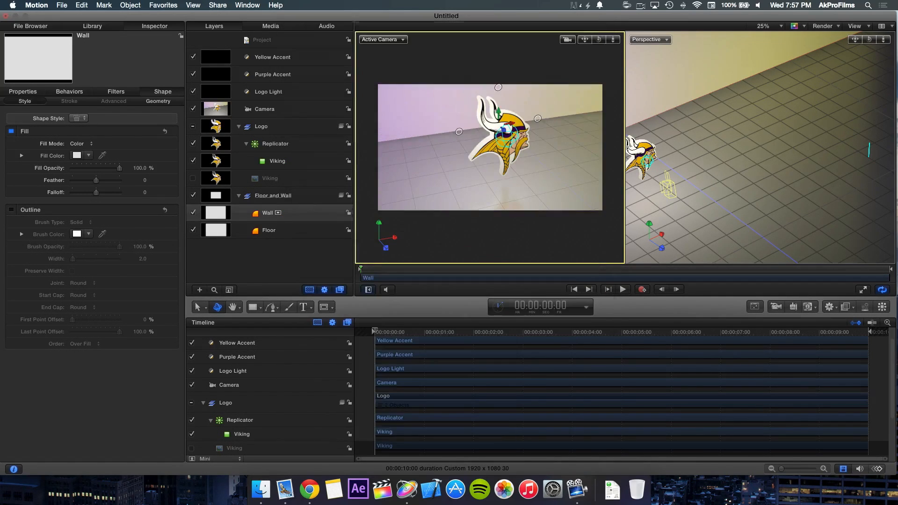